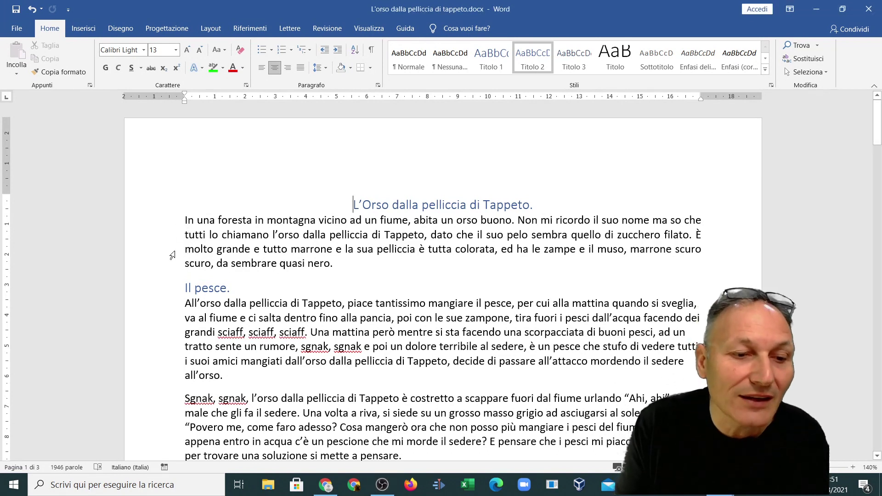
# Place the cursor at the start of the 'In una foresta' opening paragraph.
pyautogui.click(185, 220)
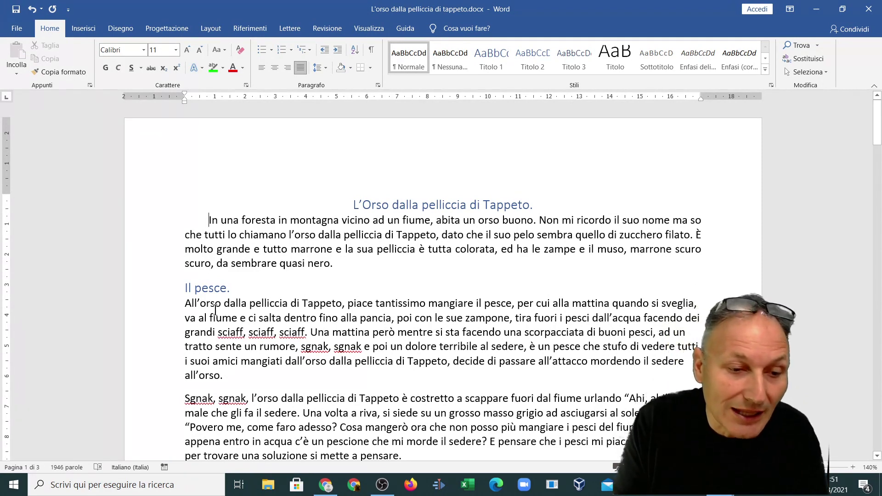
# Indent the first line of the 'All'orso' paragraph under 'Il pesce.' with a tab.
pyautogui.click(185, 303)
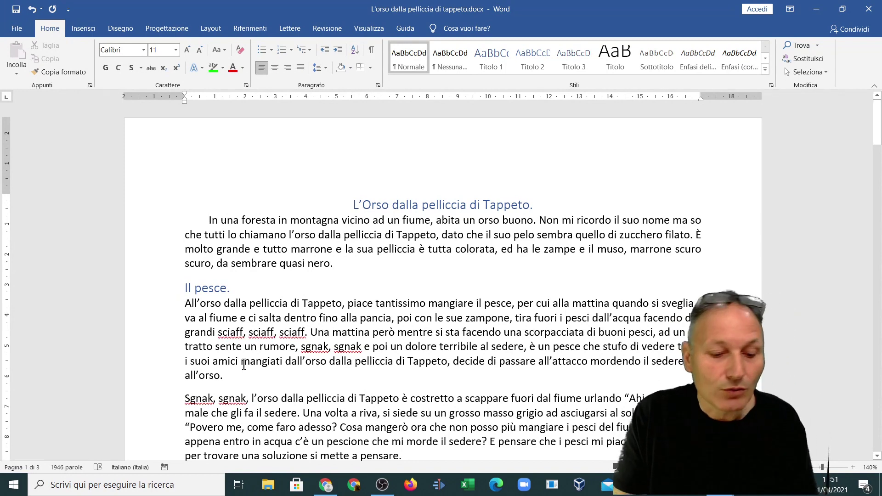
pyautogui.press('Tab')
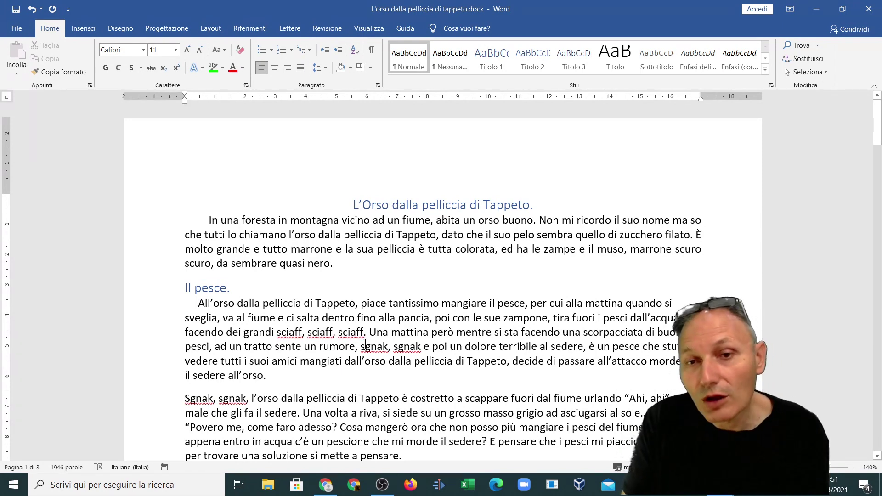
pyautogui.scroll(-1, 359, 320)
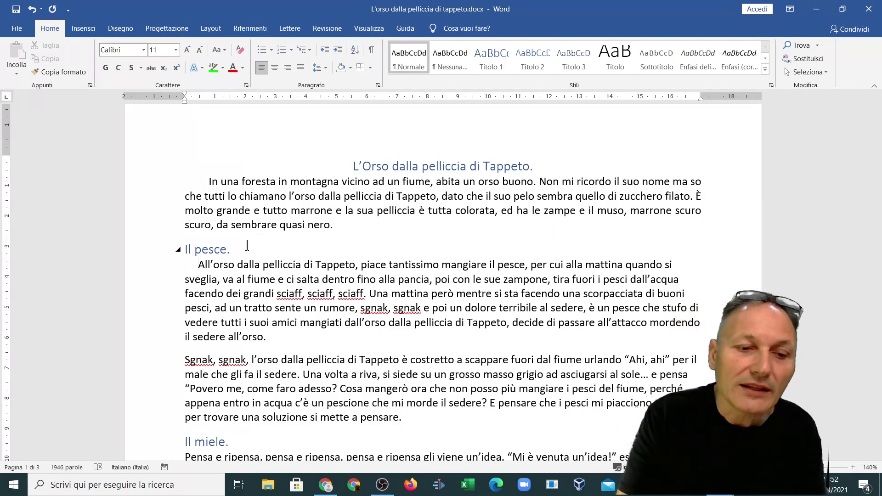
# Delete the leading indent spaces before 'All'orso' and before 'In una foresta'.
pyautogui.press('BackSpace')
pyautogui.press('BackSpace')
pyautogui.press('BackSpace')
pyautogui.press('BackSpace')
pyautogui.press('BackSpace')
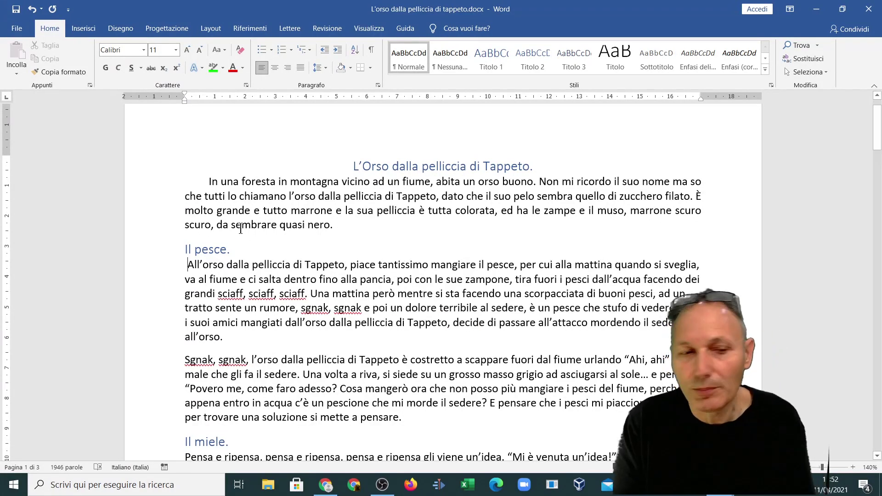
pyautogui.click(210, 181)
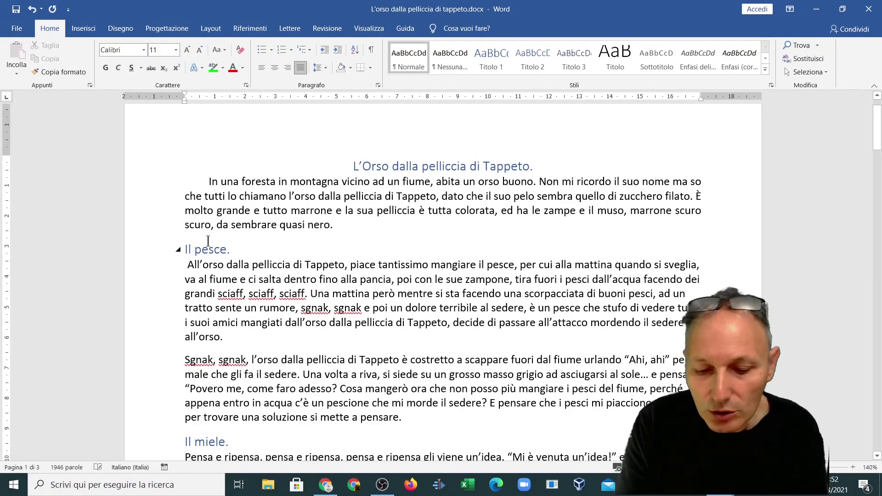
pyautogui.press('BackSpace')
pyautogui.press('BackSpace')
pyautogui.press('BackSpace')
pyautogui.press('BackSpace')
pyautogui.press('BackSpace')
pyautogui.press('BackSpace')
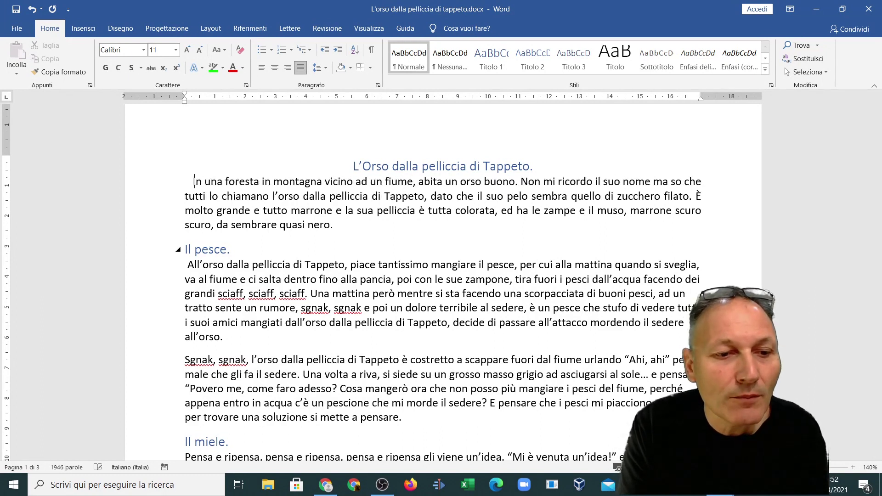
pyautogui.press('BackSpace')
pyautogui.press('BackSpace')
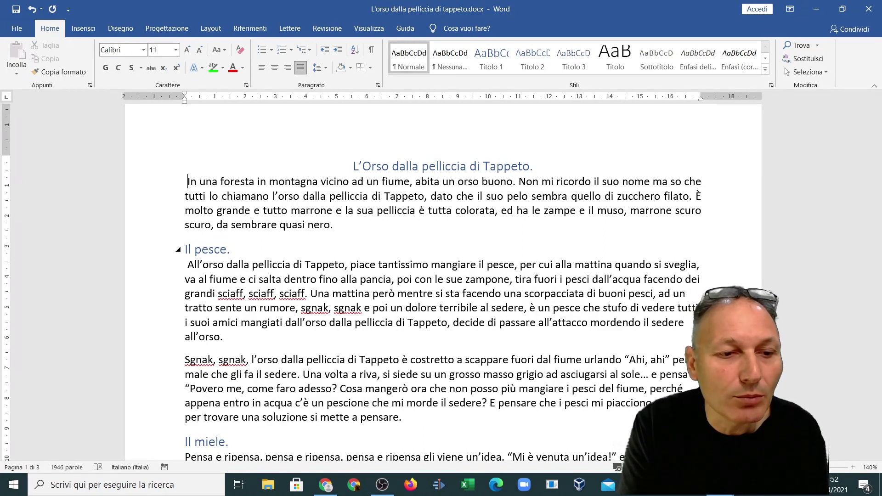
pyautogui.press('BackSpace')
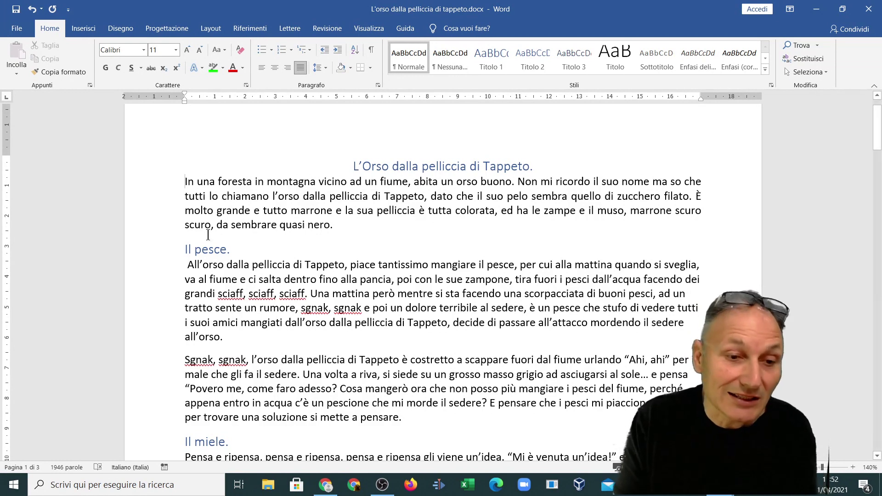
pyautogui.click(186, 267)
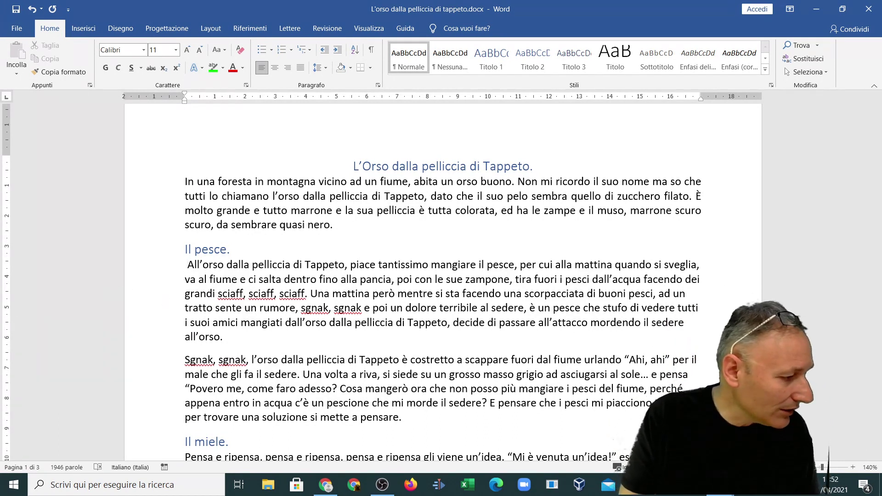
pyautogui.hotkey('alt', 'Tab')
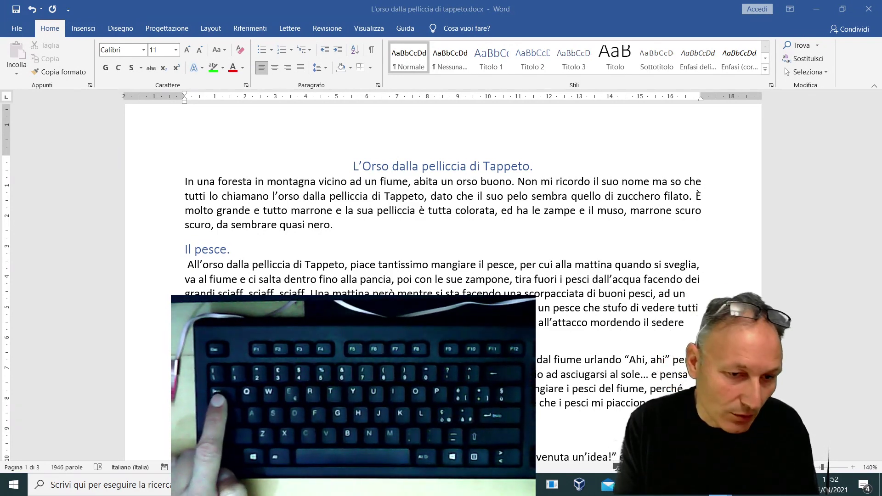
pyautogui.hotkey('alt', 'Tab')
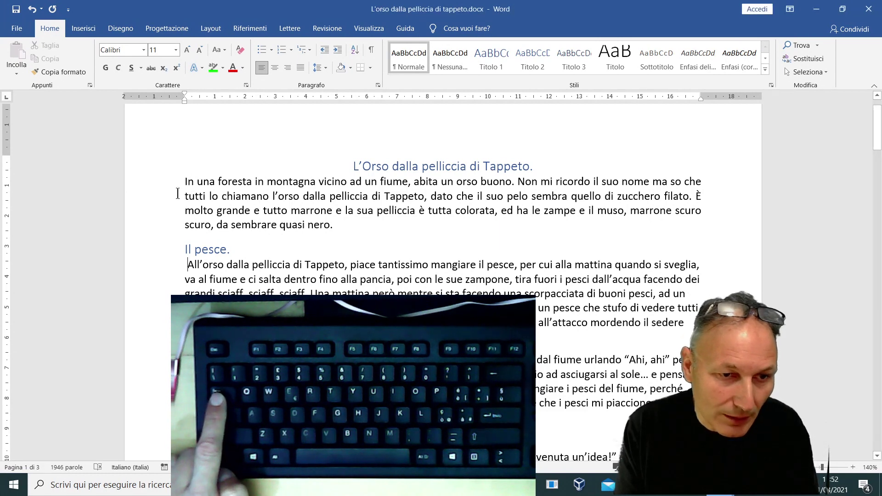
pyautogui.hotkey('ctrl', 'j')
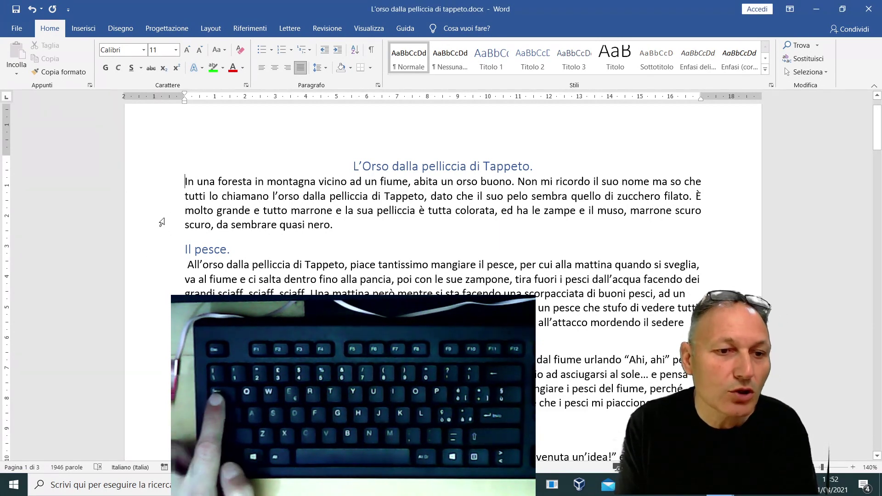
pyautogui.press('Tab')
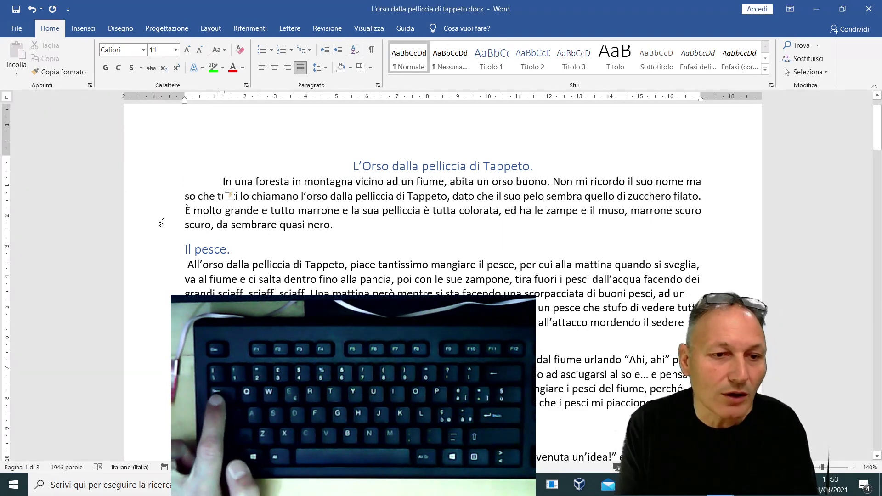
pyautogui.click(187, 265)
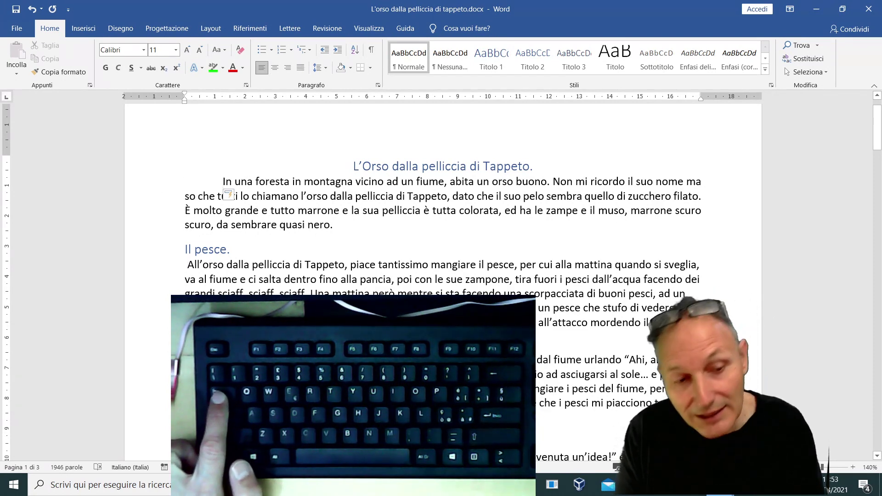
pyautogui.press('Tab')
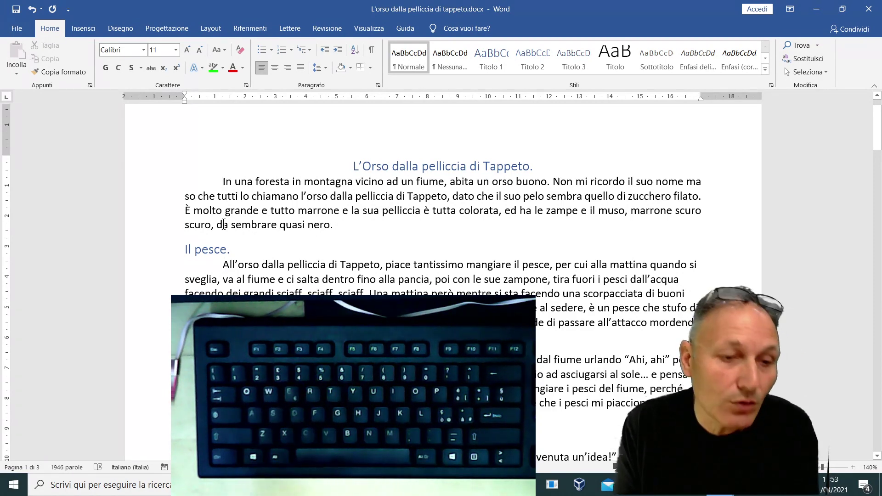
pyautogui.click(219, 179)
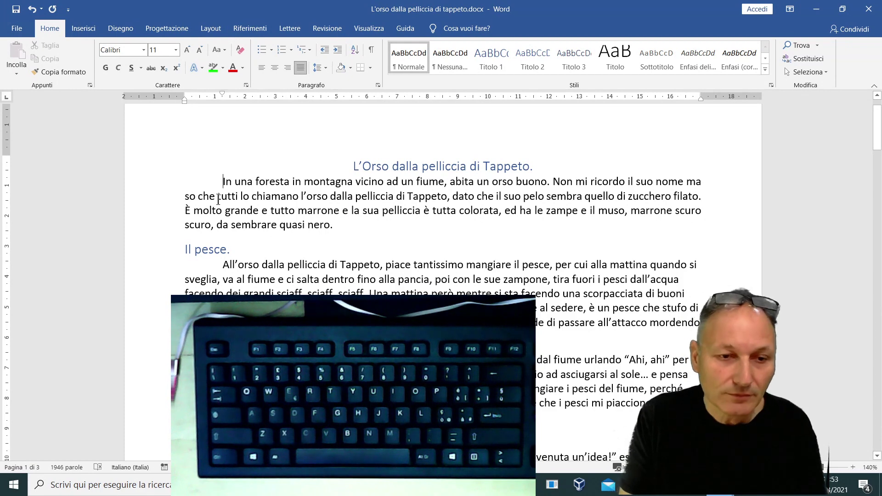
pyautogui.press('BackSpace')
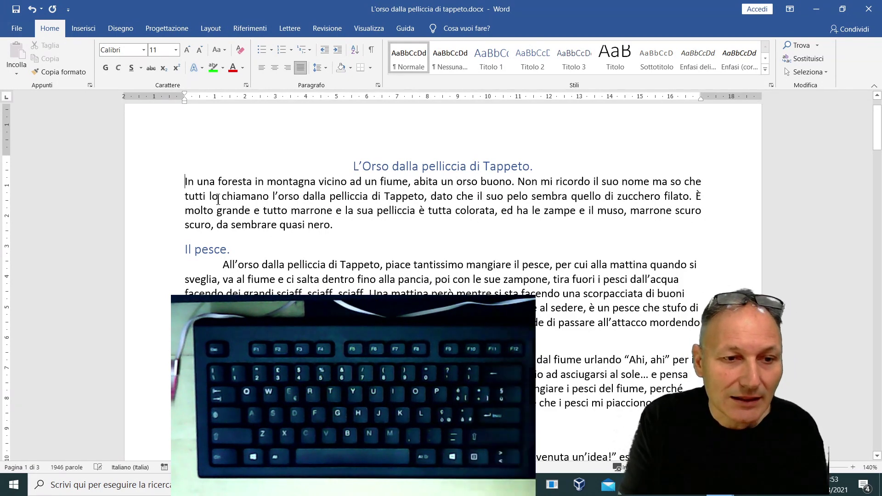
pyautogui.click(224, 262)
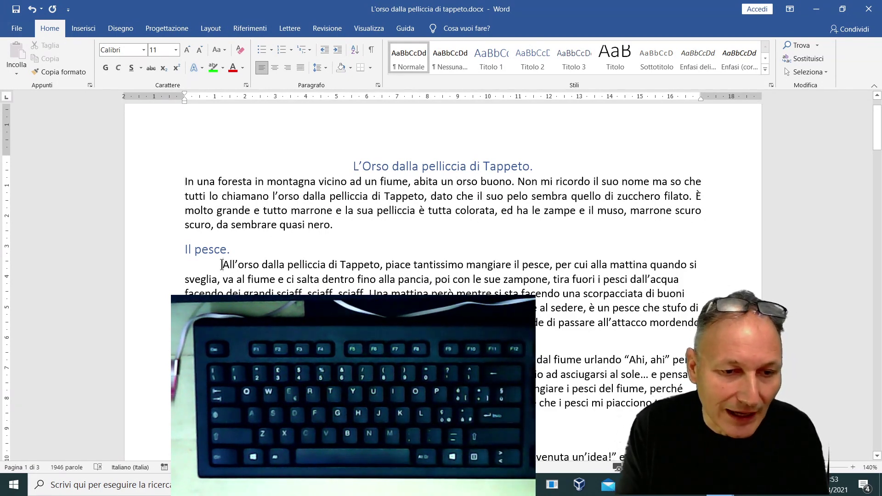
pyautogui.press('BackSpace')
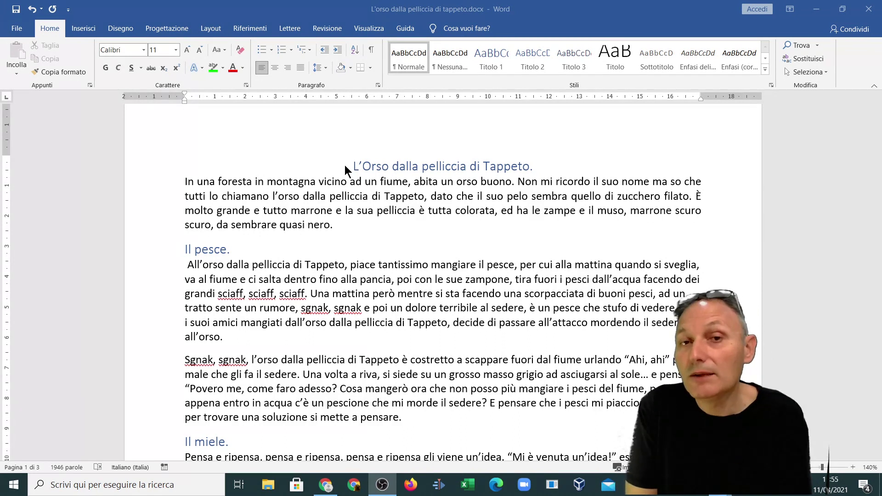
pyautogui.click(370, 29)
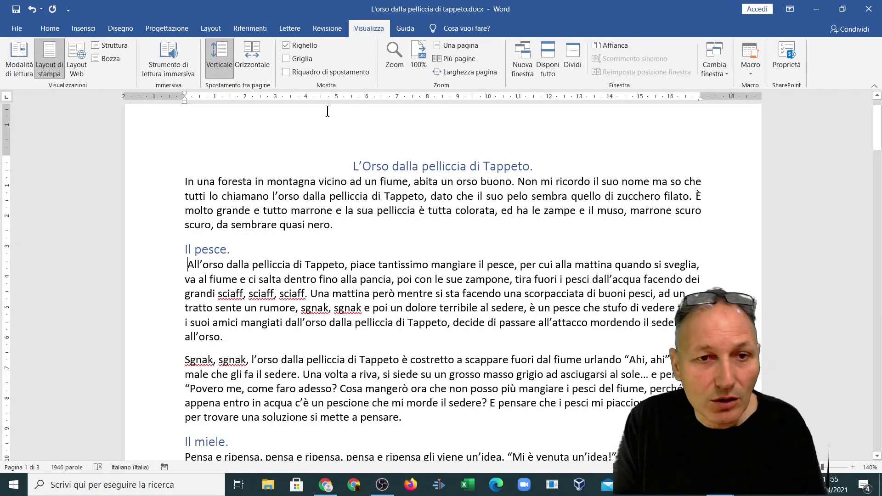
pyautogui.click(286, 45)
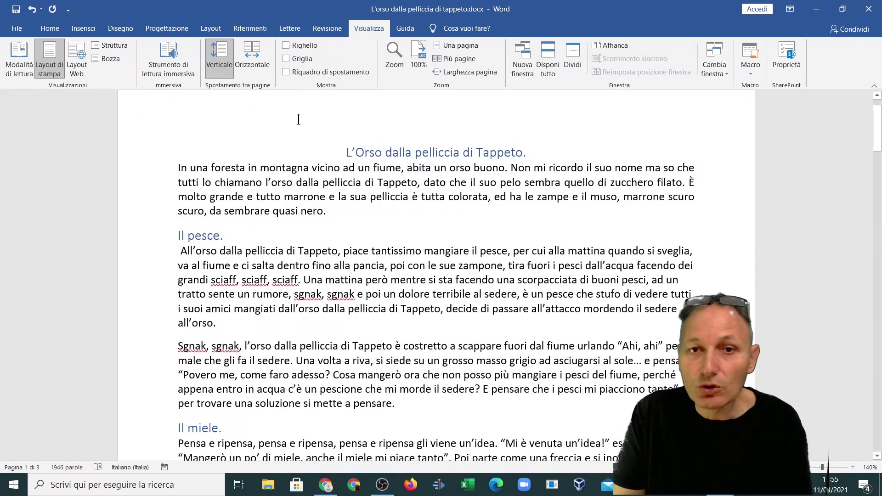
pyautogui.click(289, 46)
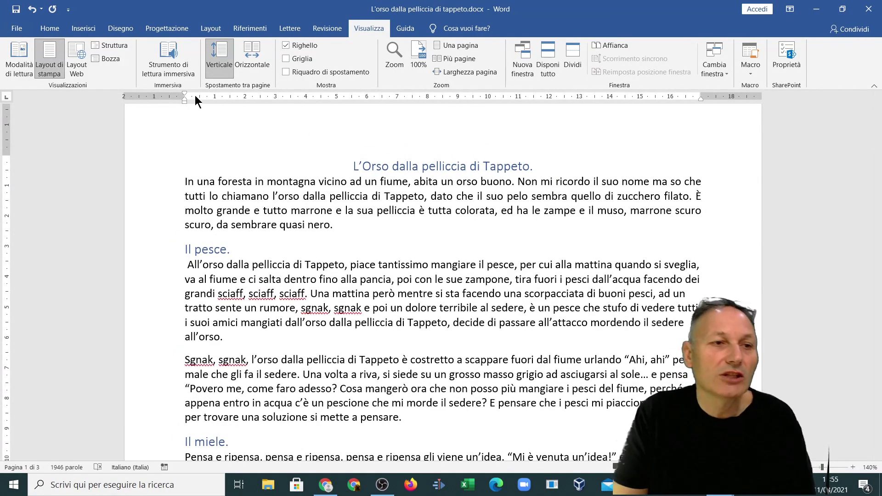
pyautogui.click(56, 29)
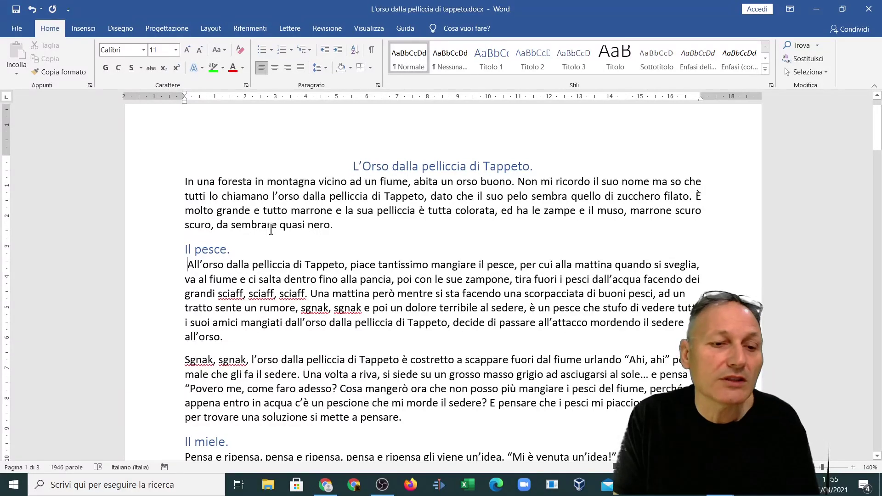
# Deepen the 'In una foresta' paragraph's first-line indent with the ruler's First Line Indent marker.
pyautogui.click(234, 200)
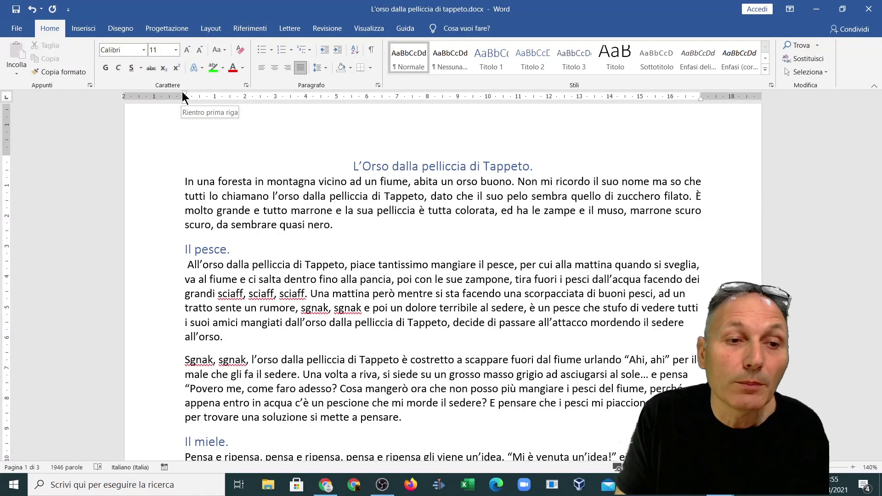
pyautogui.moveTo(183, 93); pyautogui.dragTo(245, 95)
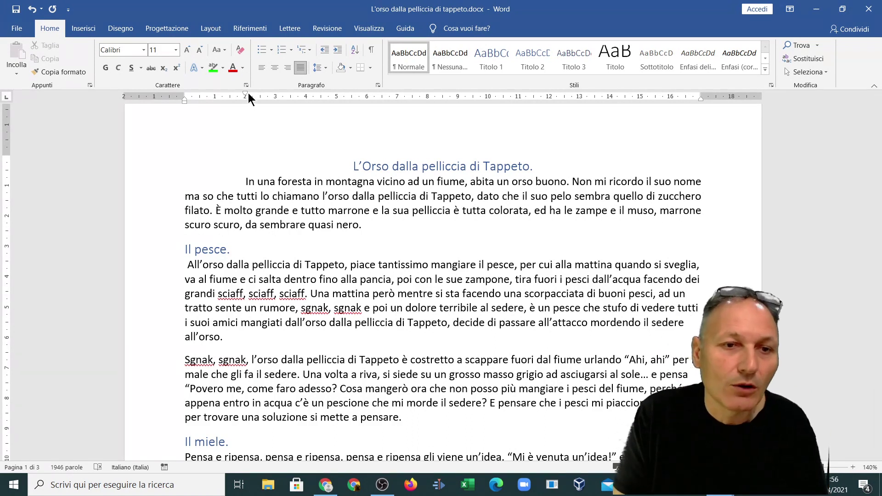
pyautogui.press('Up')
pyautogui.hotkey('ctrl', 'Left')
pyautogui.hotkey('ctrl', 'Left')
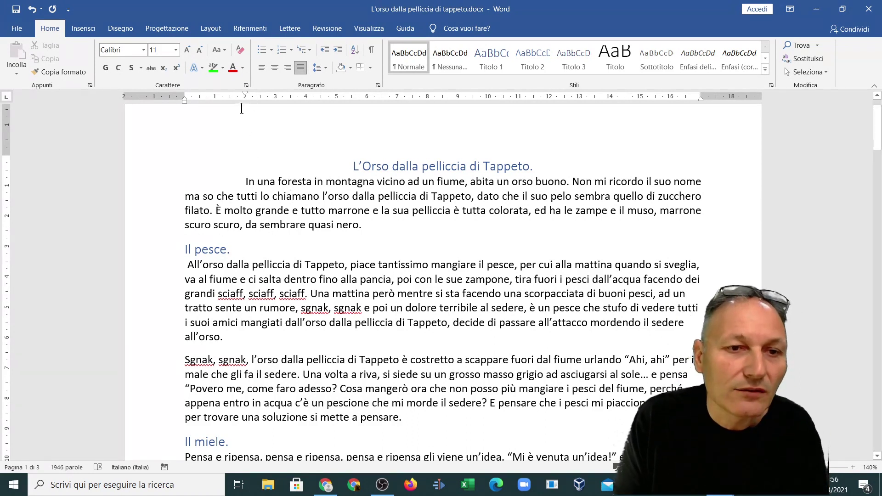
# Reset the opening paragraph's first-line indent to 0, then indent the first three paragraphs' first lines.
pyautogui.moveTo(246, 93); pyautogui.dragTo(185, 94)
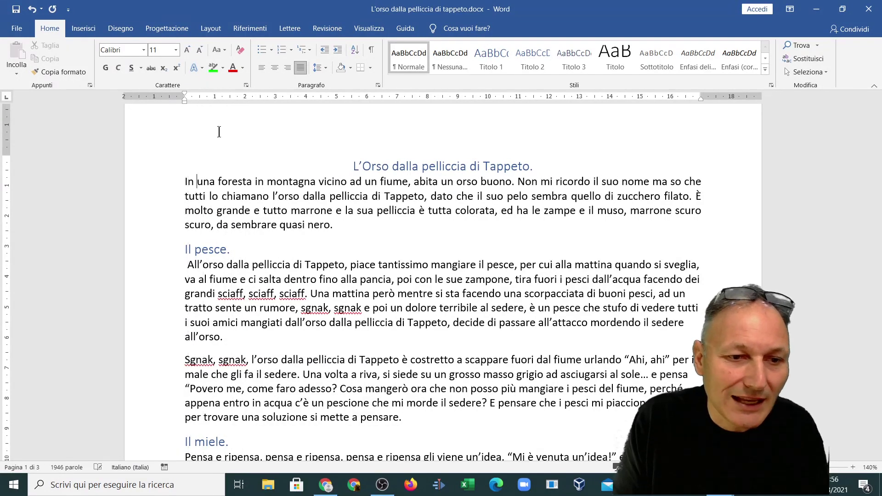
pyautogui.moveTo(184, 178)
pyautogui.mouseDown()
pyautogui.moveTo(419, 389)
pyautogui.moveTo(432, 417)
pyautogui.mouseUp()
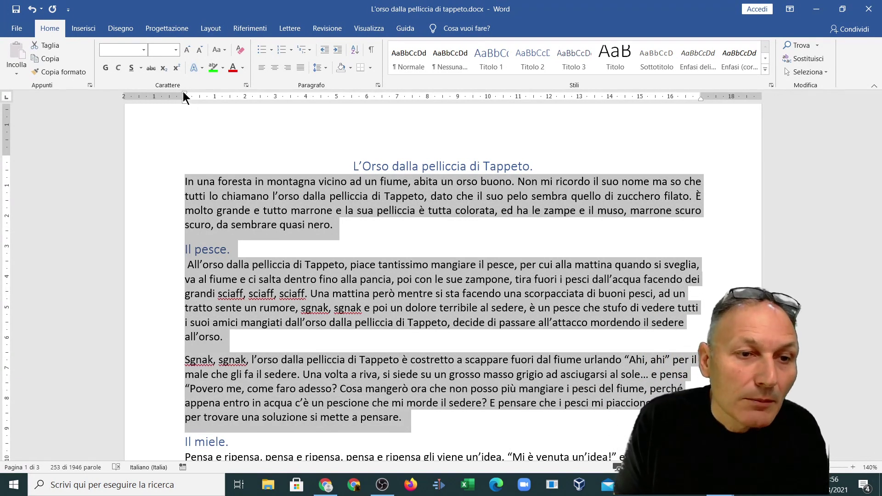
pyautogui.moveTo(183, 93); pyautogui.dragTo(214, 95)
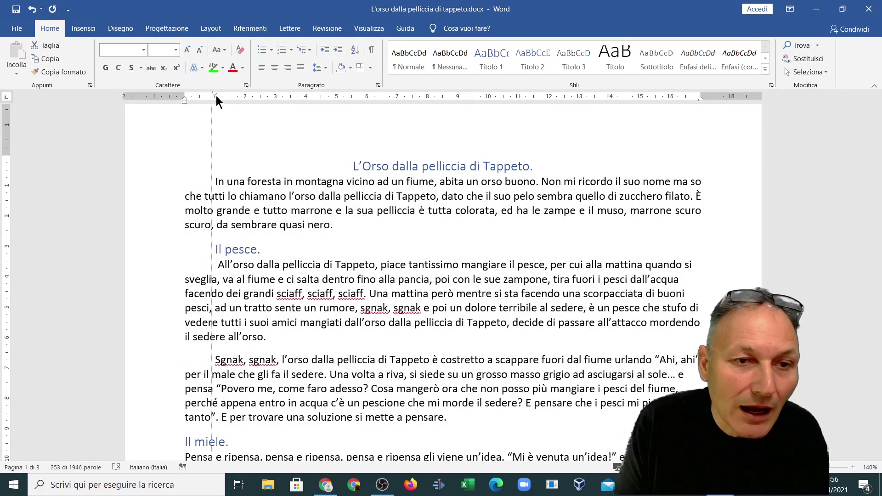
pyautogui.moveTo(216, 95); pyautogui.dragTo(217, 95)
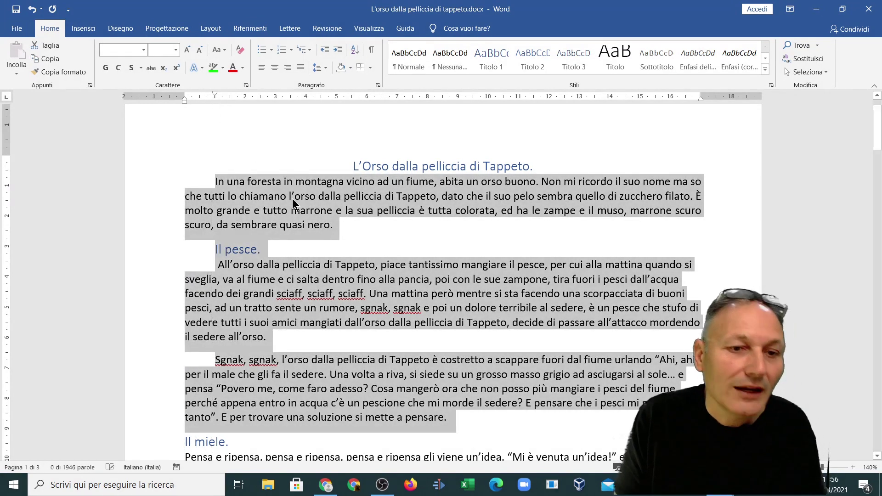
pyautogui.click(335, 227)
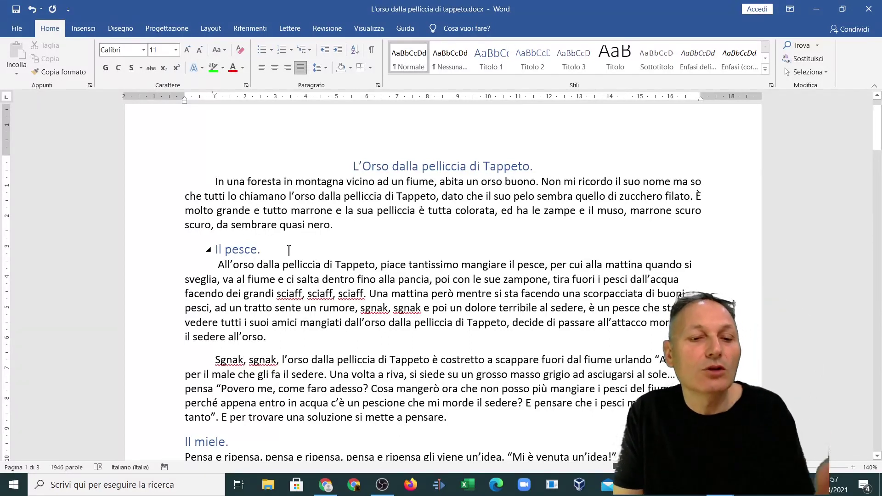
# Remove the 'Il pesce.' heading's indent, then undo both the heading and paragraph indent changes.
pyautogui.click(271, 249)
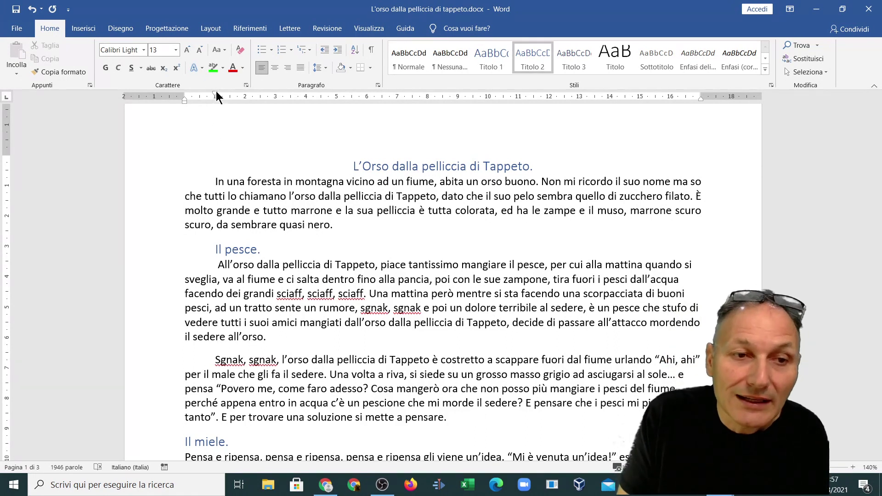
pyautogui.moveTo(215, 91); pyautogui.dragTo(184, 92)
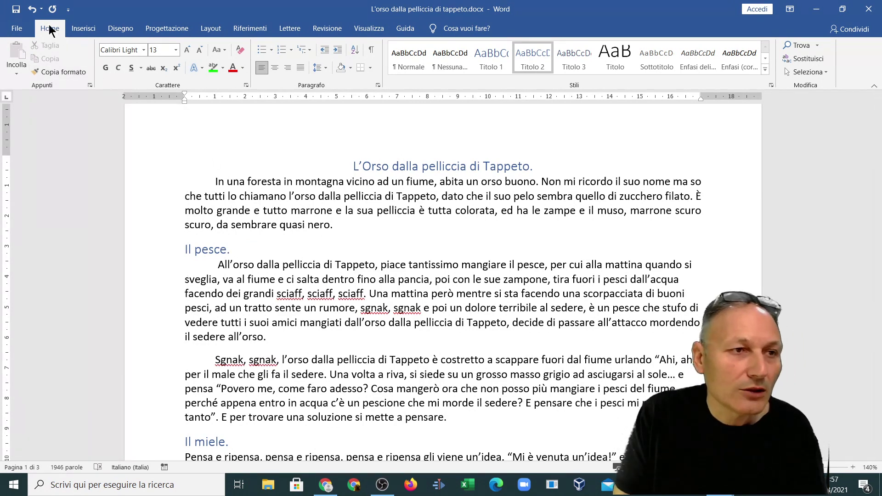
pyautogui.click(32, 11)
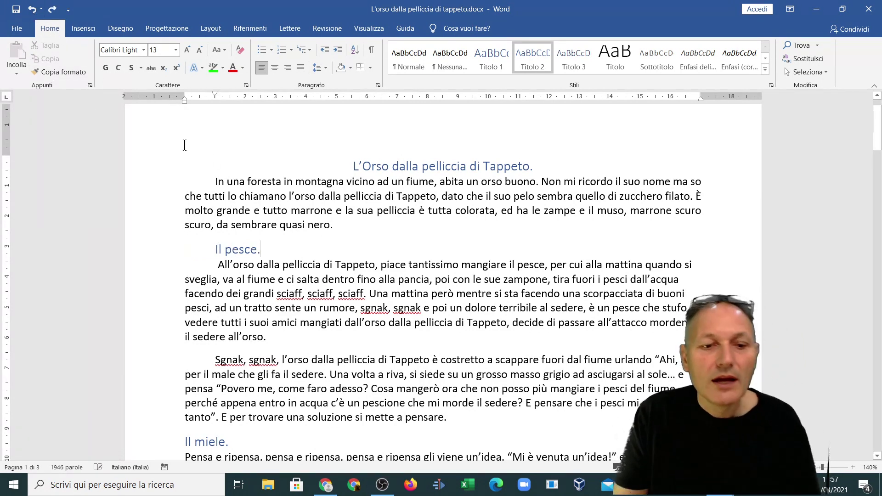
pyautogui.click(32, 11)
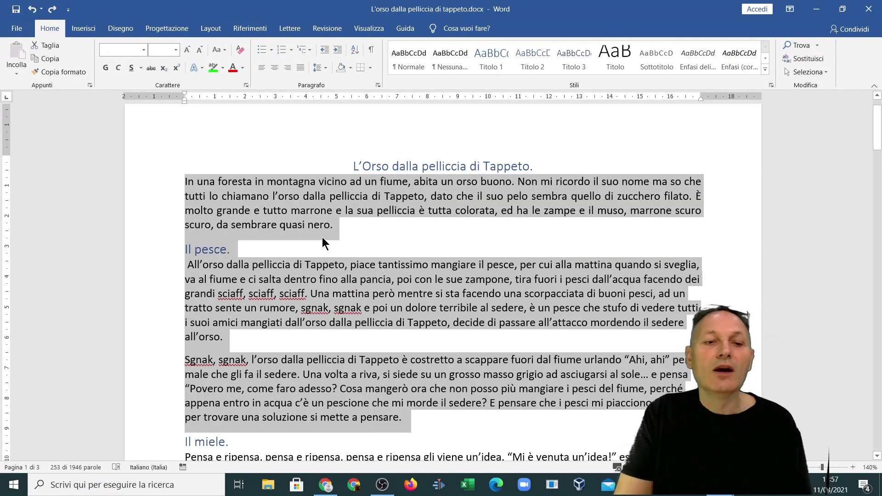
# Give the first paragraph a hanging indent of about 2 cm on the ruler.
pyautogui.click(192, 113)
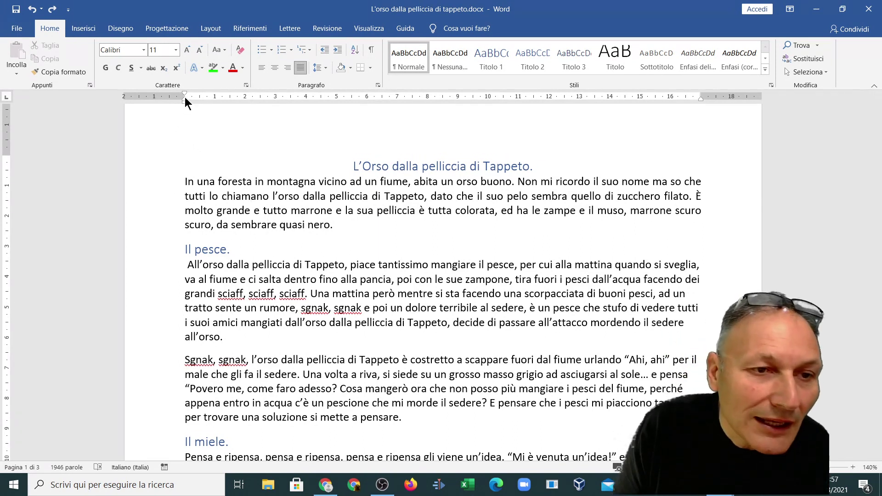
pyautogui.moveTo(184, 98); pyautogui.dragTo(244, 100)
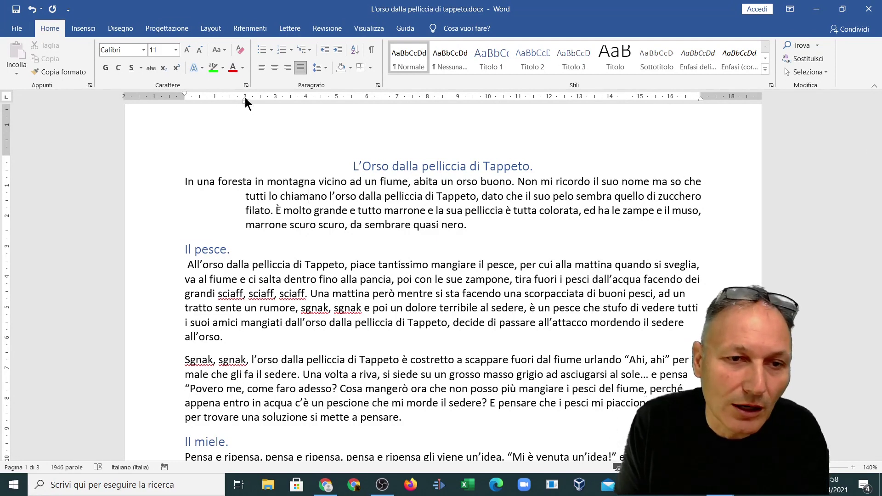
# Remove the hanging indent and set the first paragraph's left indent to about 2 cm.
pyautogui.moveTo(244, 98); pyautogui.dragTo(186, 103)
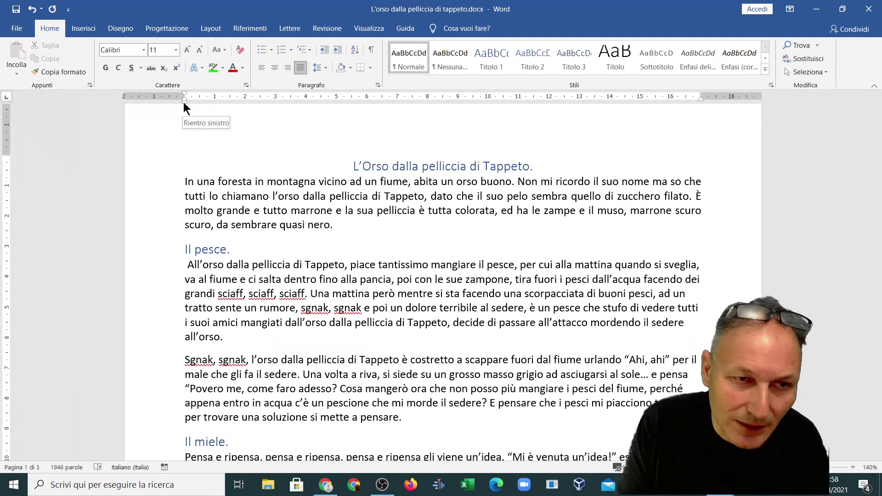
pyautogui.moveTo(184, 102); pyautogui.dragTo(254, 112)
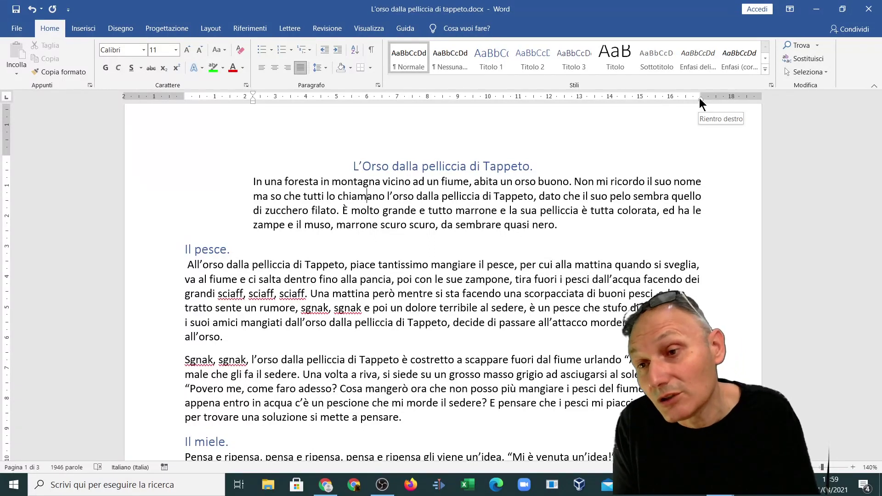
# Pull the first paragraph's right indent in to 14 cm, then undo both indent changes.
pyautogui.moveTo(699, 99); pyautogui.dragTo(699, 98)
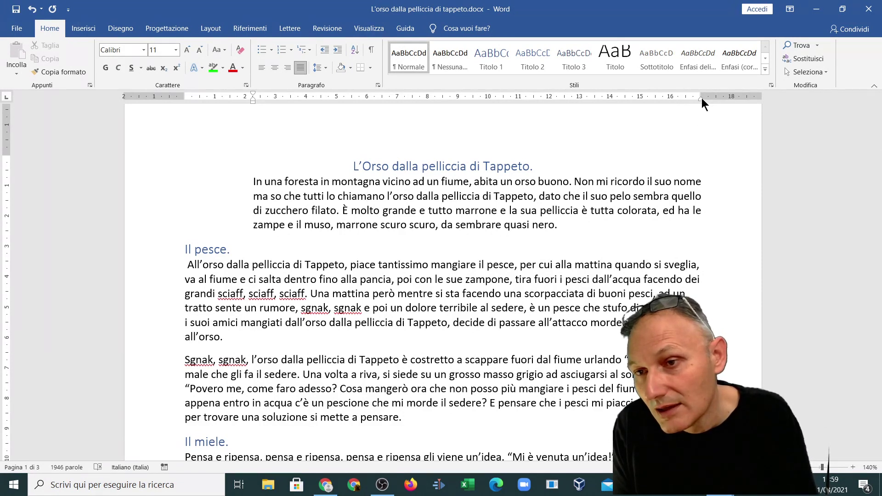
pyautogui.moveTo(701, 97); pyautogui.dragTo(610, 98)
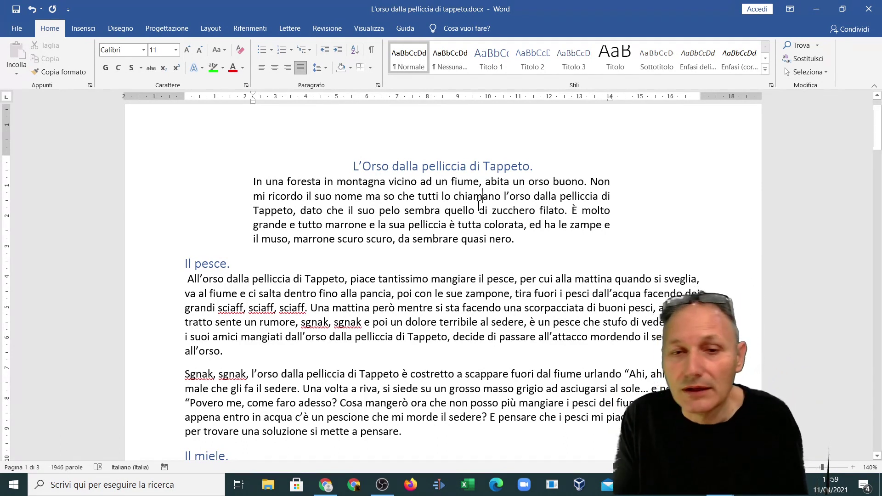
pyautogui.click(34, 10)
pyautogui.click(34, 10)
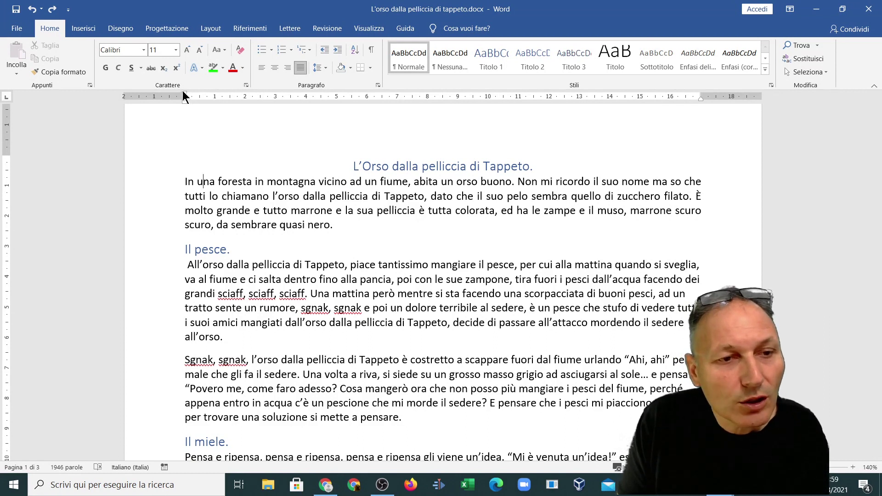
# Try first-line and left indents on the first paragraph, reset them to 0, and preview open documents.
pyautogui.moveTo(184, 93); pyautogui.dragTo(210, 92)
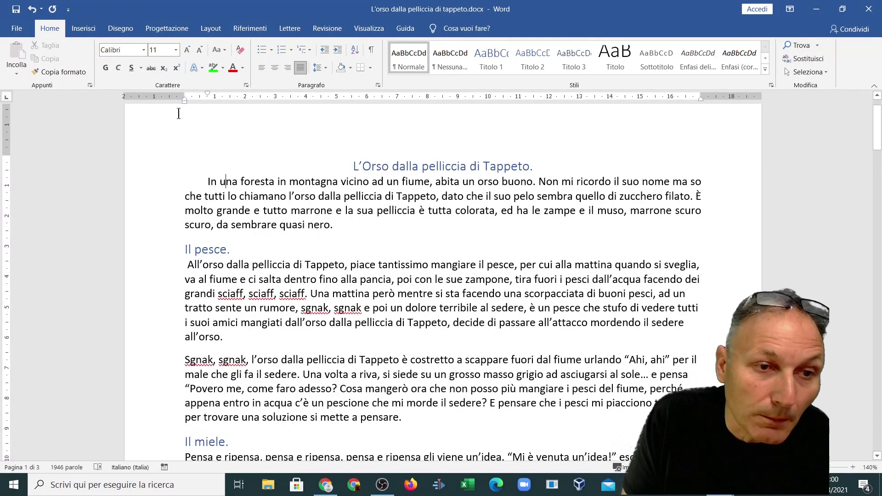
pyautogui.moveTo(184, 102); pyautogui.dragTo(246, 105)
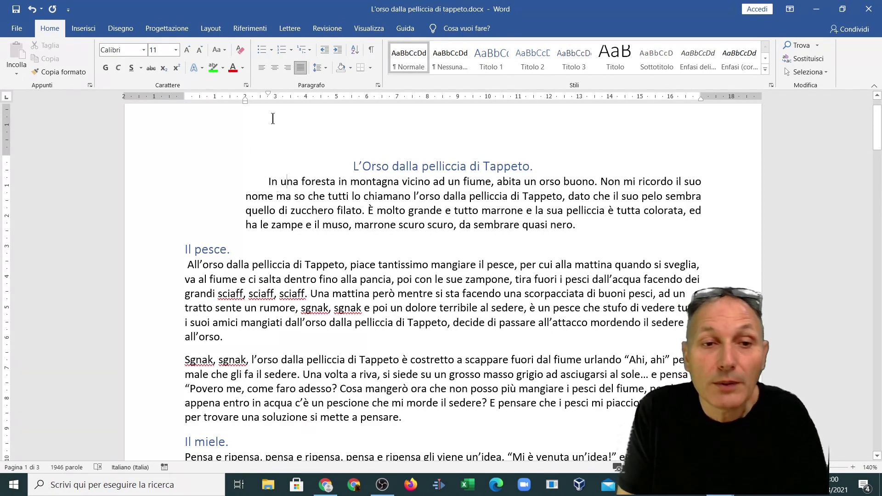
pyautogui.moveTo(246, 101)
pyautogui.mouseDown()
pyautogui.moveTo(211, 108)
pyautogui.moveTo(299, 111)
pyautogui.mouseUp()
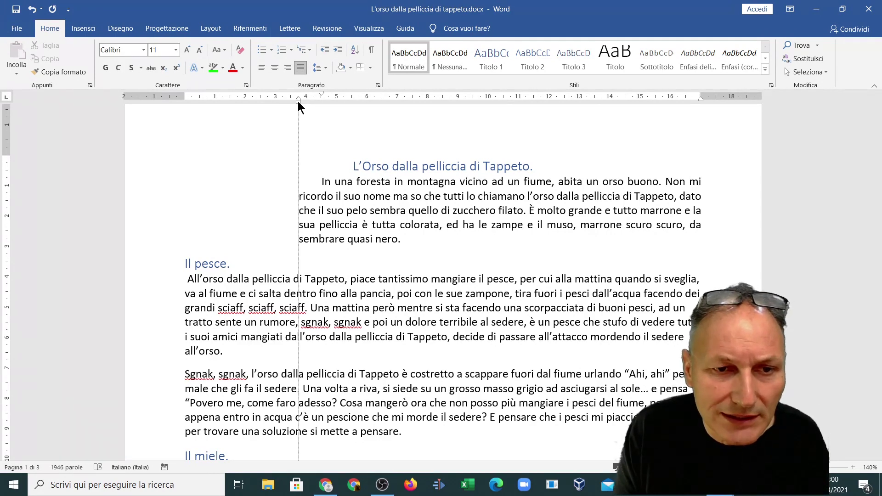
pyautogui.moveTo(298, 101)
pyautogui.mouseDown()
pyautogui.moveTo(183, 109)
pyautogui.moveTo(206, 93)
pyautogui.moveTo(185, 93)
pyautogui.mouseUp()
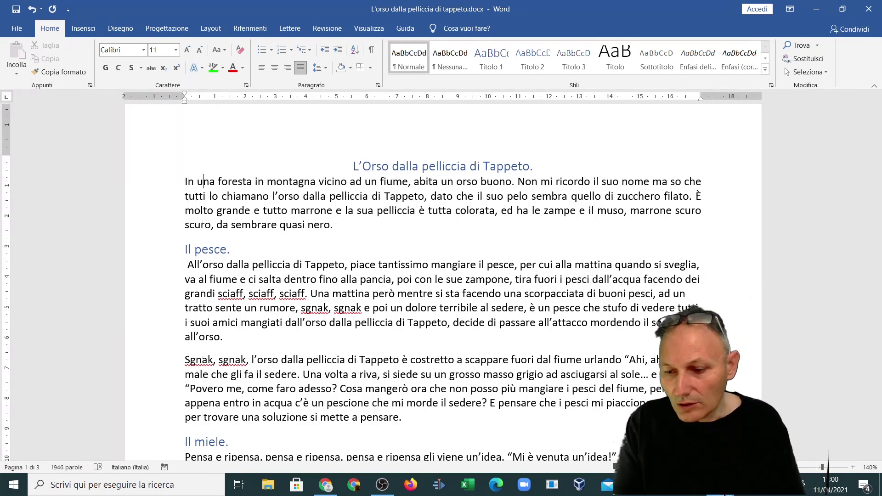
pyautogui.click(724, 495)
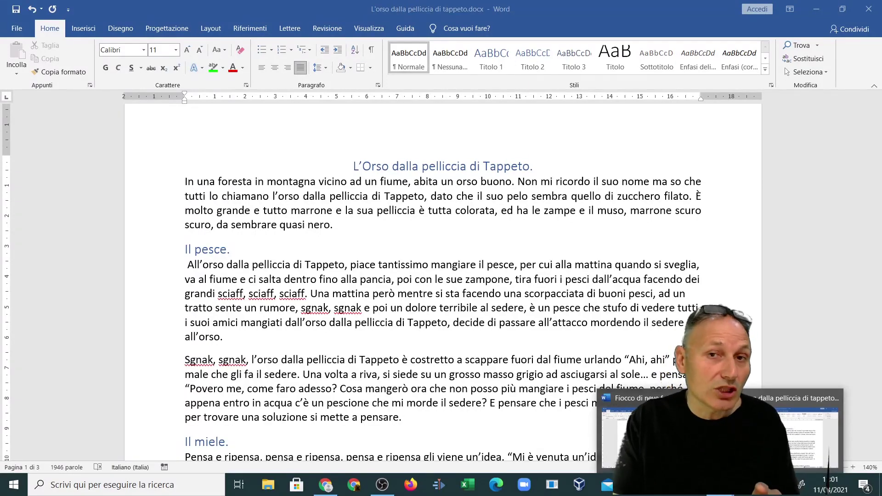
# Switch to 'Fiocco di neve f riepilogativo.rtf', scroll to the end, and select the closing signature lines.
pyautogui.click(643, 436)
pyautogui.scroll(-3, 322, 277)
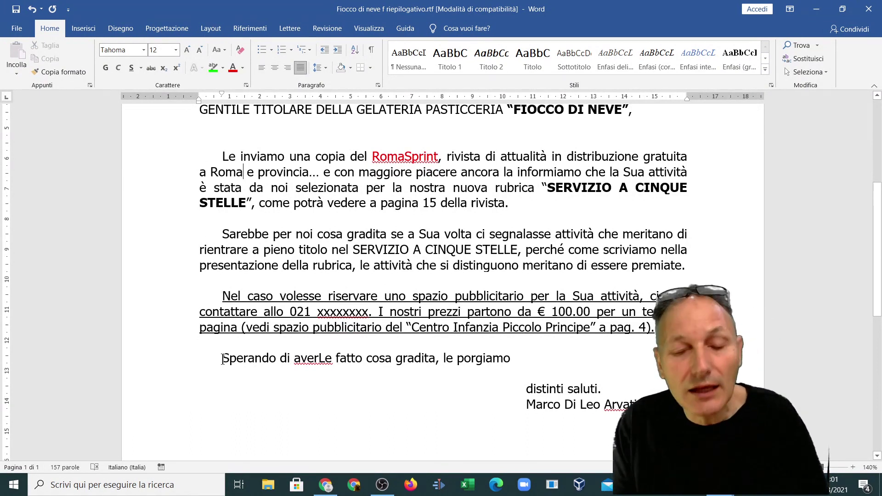
pyautogui.scroll(-1, 265, 353)
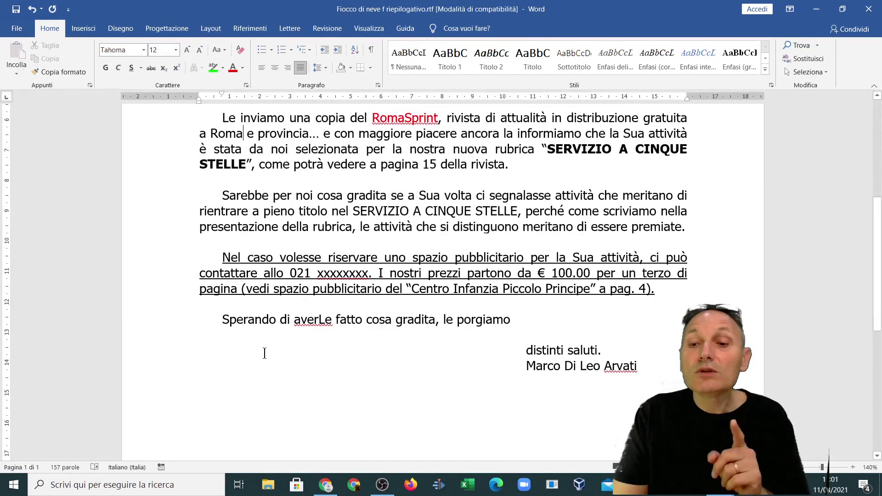
pyautogui.scroll(-2, 265, 353)
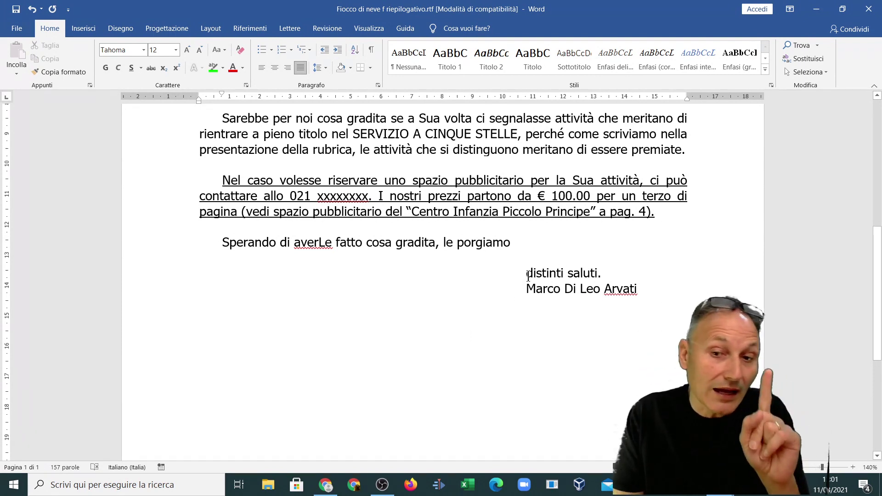
pyautogui.moveTo(528, 274); pyautogui.dragTo(671, 288)
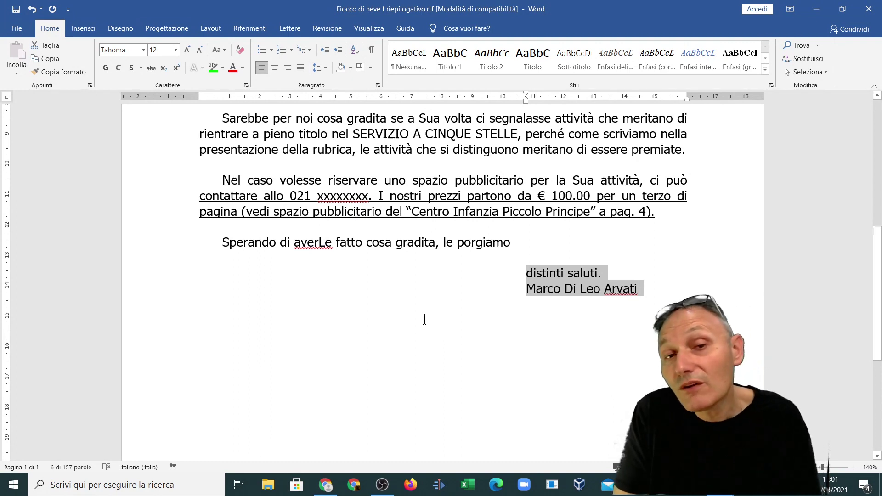
# Return the closing greeting and signature to left alignment at the ~11 cm indent, then deselect them.
pyautogui.click(285, 67)
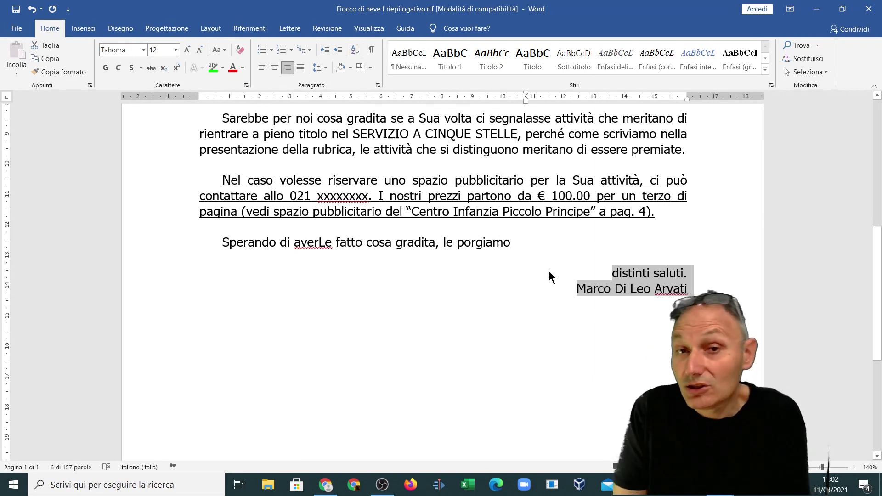
pyautogui.click(262, 69)
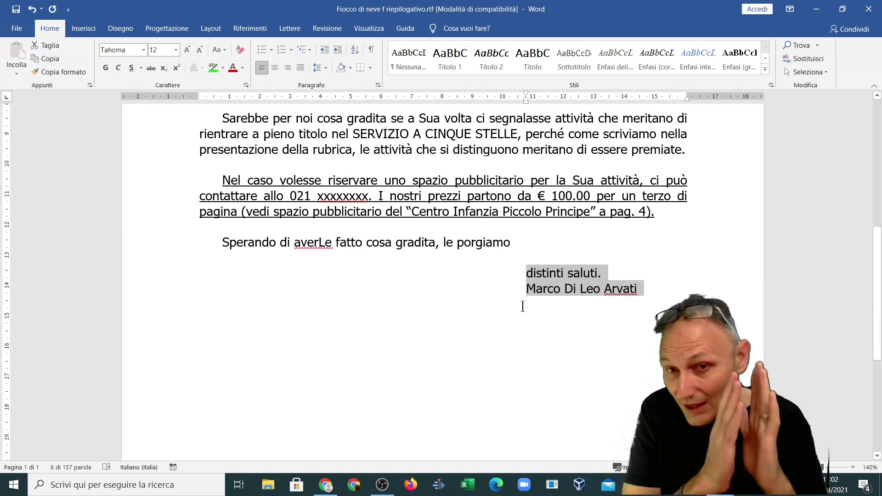
pyautogui.click(543, 336)
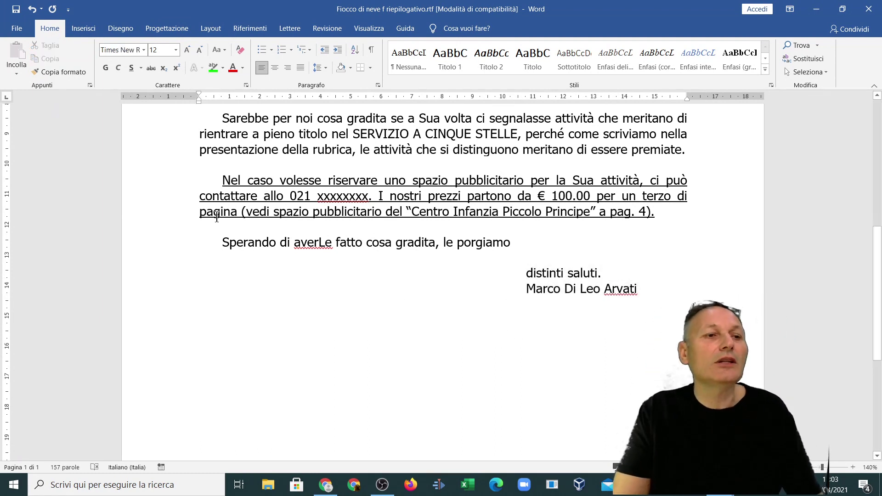
# Create a new blank document (Documento vuoto) from the File menu.
pyautogui.click(17, 29)
pyautogui.click(151, 123)
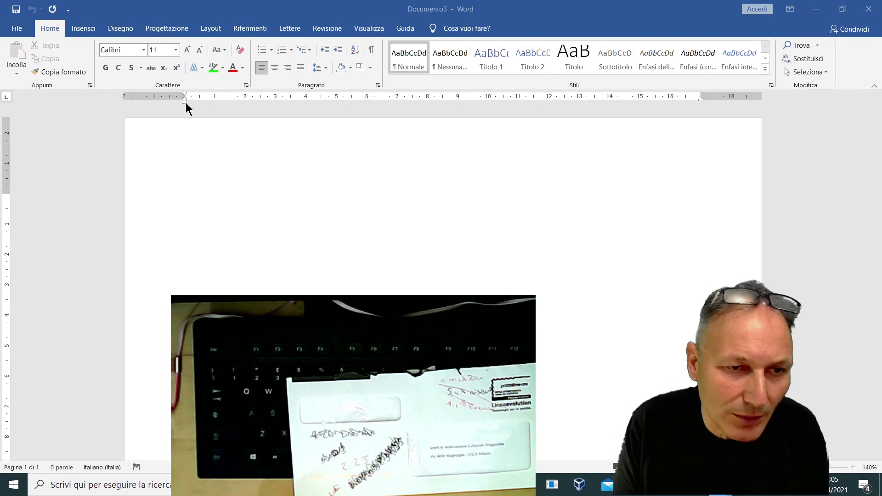
# Drag the new page's left indent to 12 cm, then settle it at about 10 cm.
pyautogui.click(251, 105)
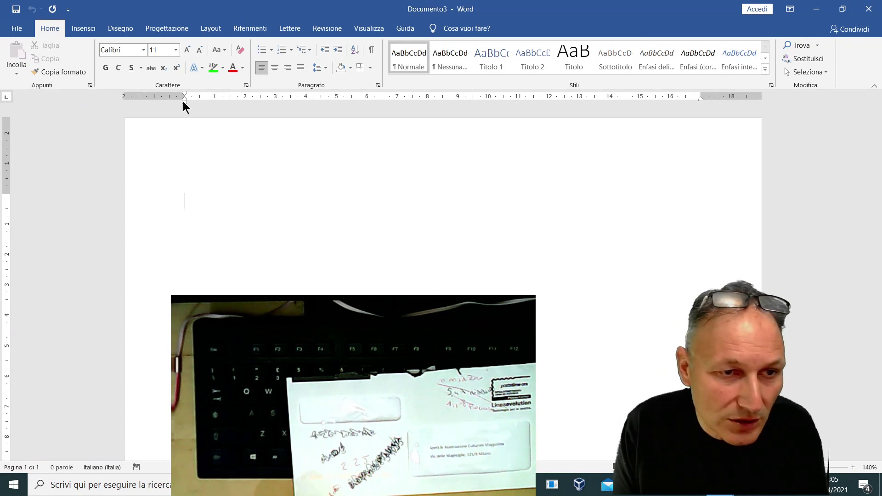
pyautogui.moveTo(183, 101); pyautogui.dragTo(310, 110)
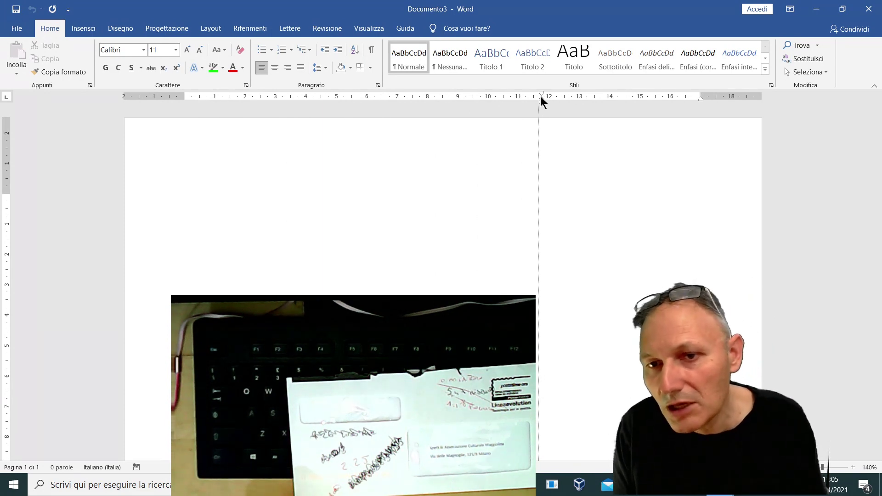
pyautogui.moveTo(540, 95); pyautogui.dragTo(540, 96)
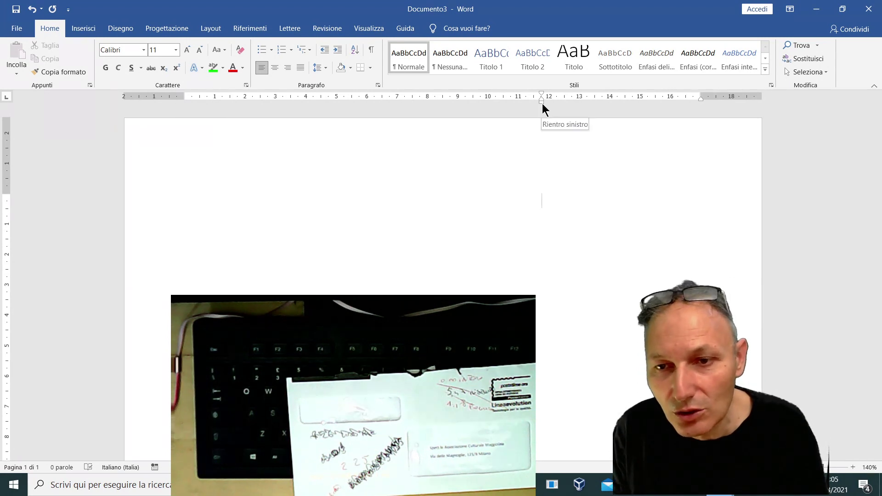
pyautogui.moveTo(541, 103); pyautogui.dragTo(478, 104)
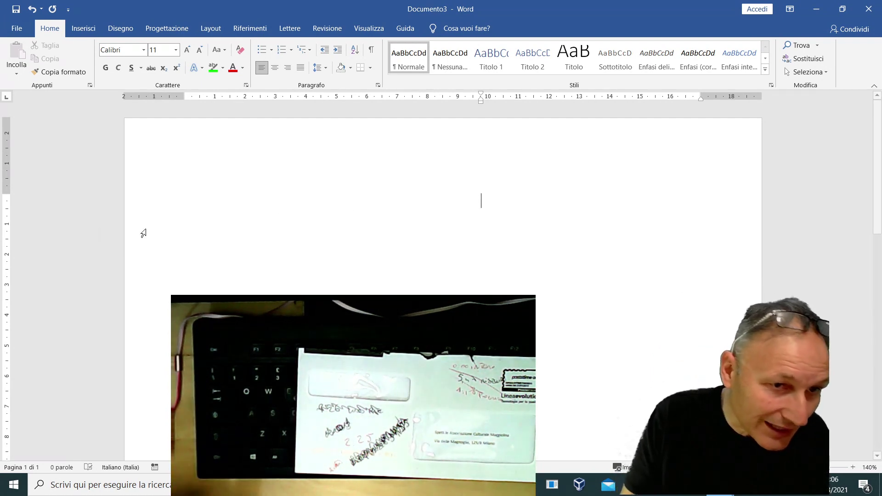
# Add an empty paragraph at the 10 cm indent so the address starts lower.
pyautogui.keyDown('ctrl'); pyautogui.scroll(1, 348, 261); pyautogui.keyUp('ctrl')
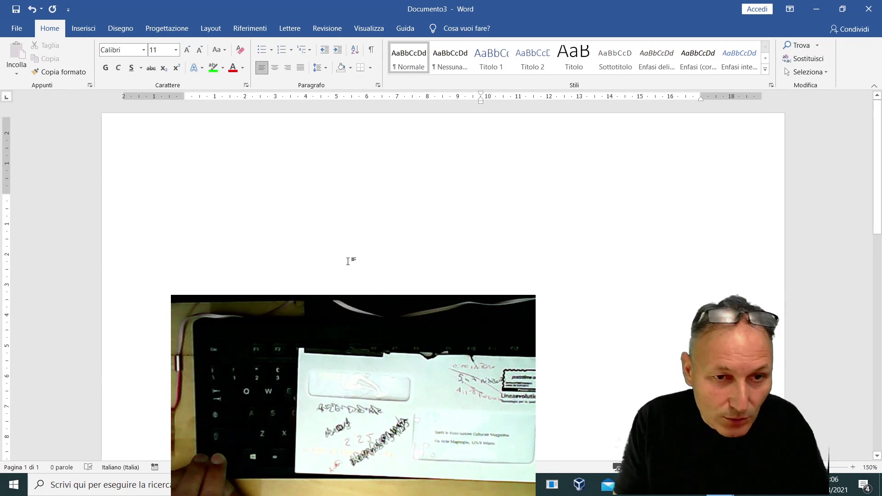
pyautogui.keyDown('ctrl'); pyautogui.scroll(1, 348, 262); pyautogui.keyUp('ctrl')
pyautogui.keyDown('ctrl'); pyautogui.scroll(2, 348, 261); pyautogui.keyUp('ctrl')
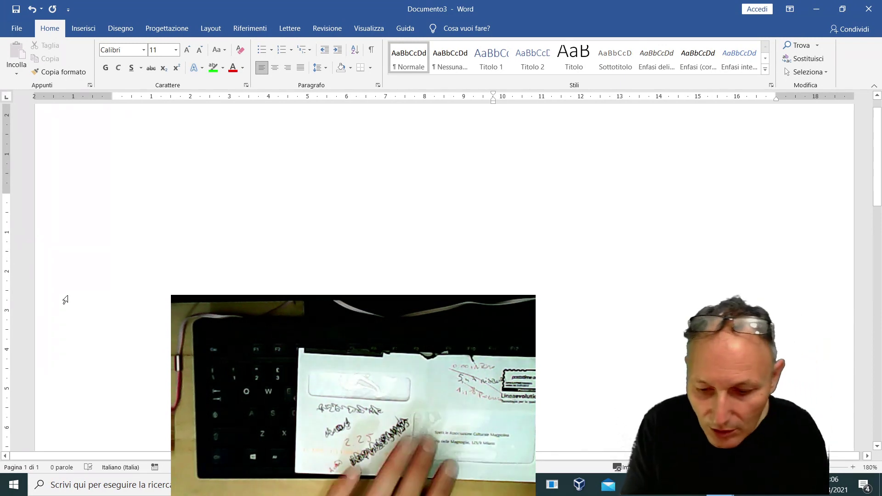
pyautogui.press('Return')
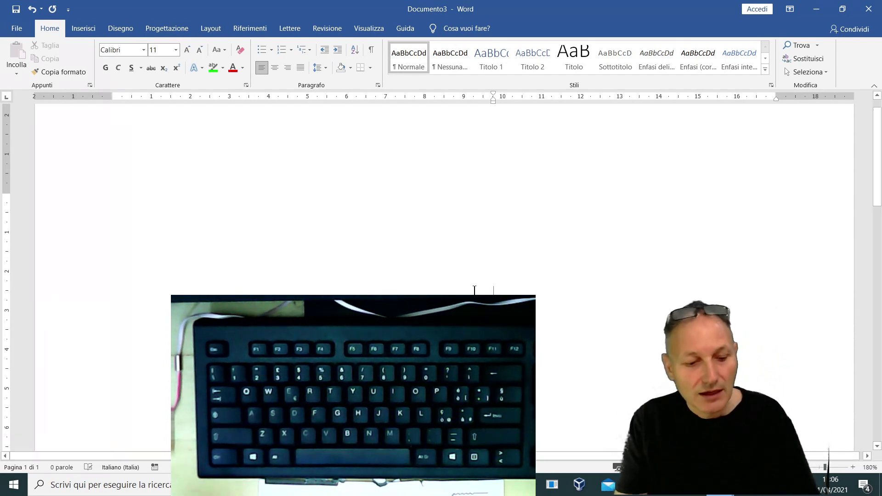
pyautogui.scroll(-3, 449, 280)
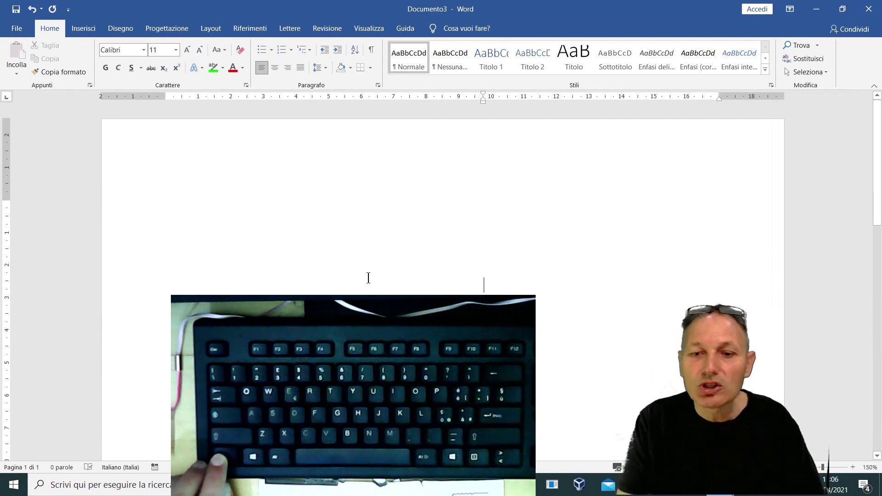
pyautogui.scroll(-1, 384, 278)
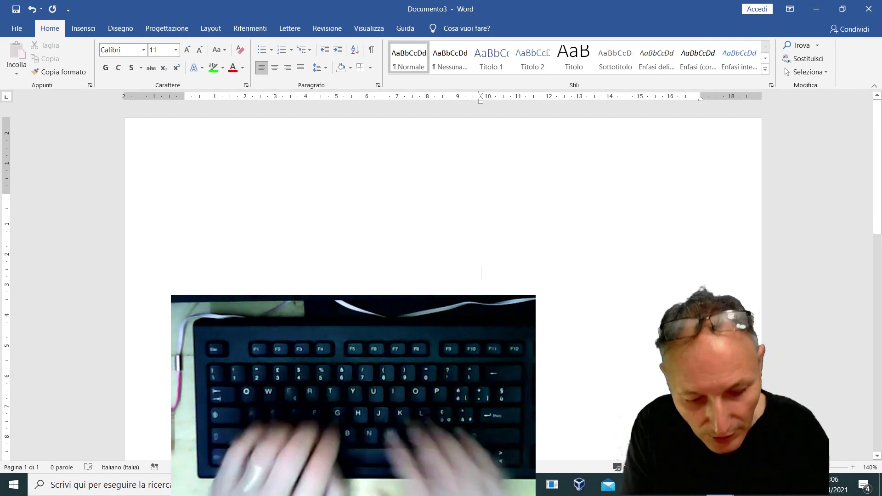
# Type 'Spett.le Associazione Culturale Maggiolina', then the street, number and city on a second line.
pyautogui.write('Spett')
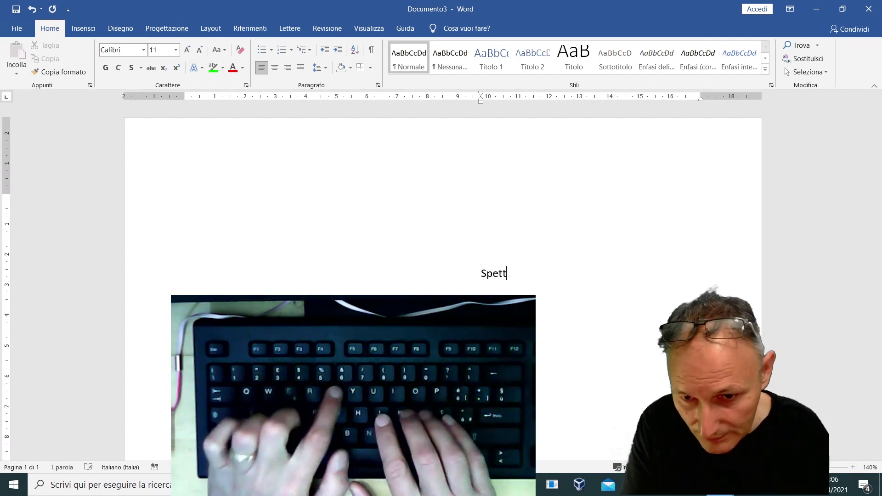
pyautogui.write('.le Associa')
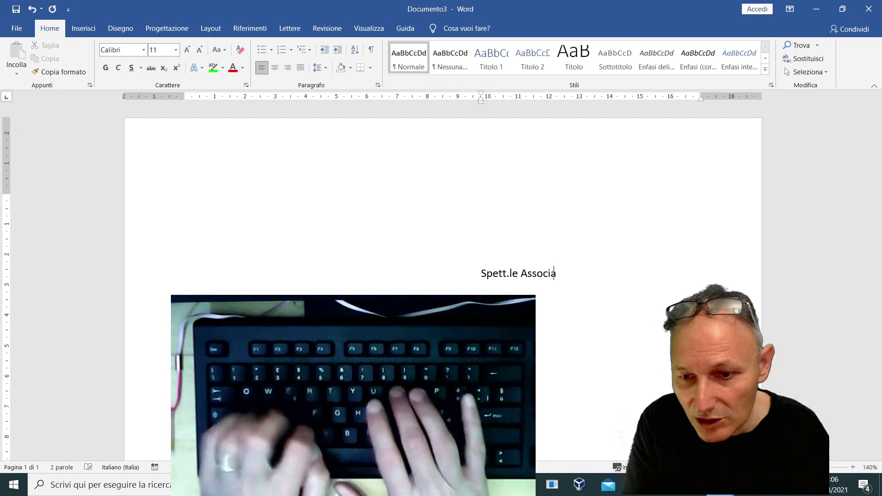
pyautogui.write('zione Culturale ')
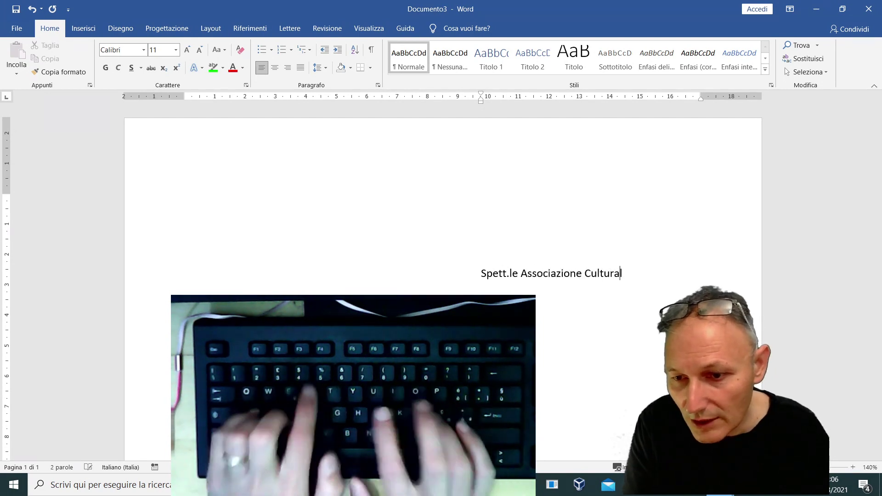
pyautogui.write('Maggio')
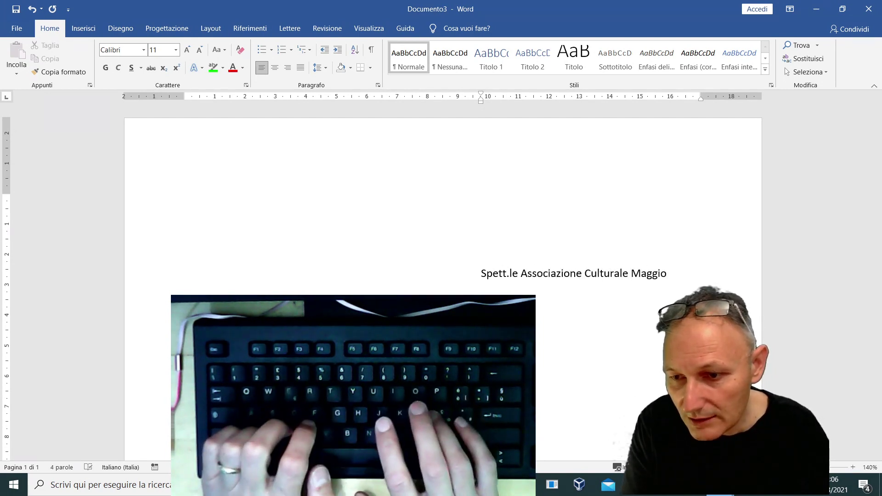
pyautogui.write('lina')
pyautogui.press('Return')
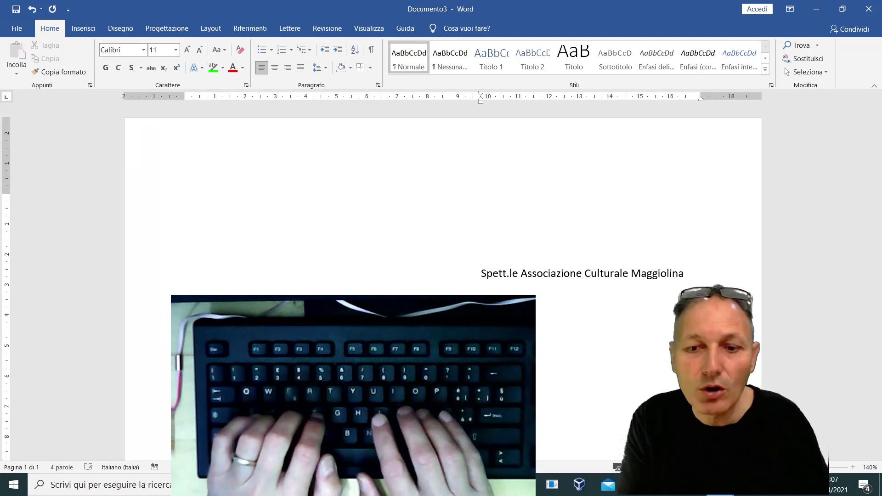
pyautogui.write('Via del')
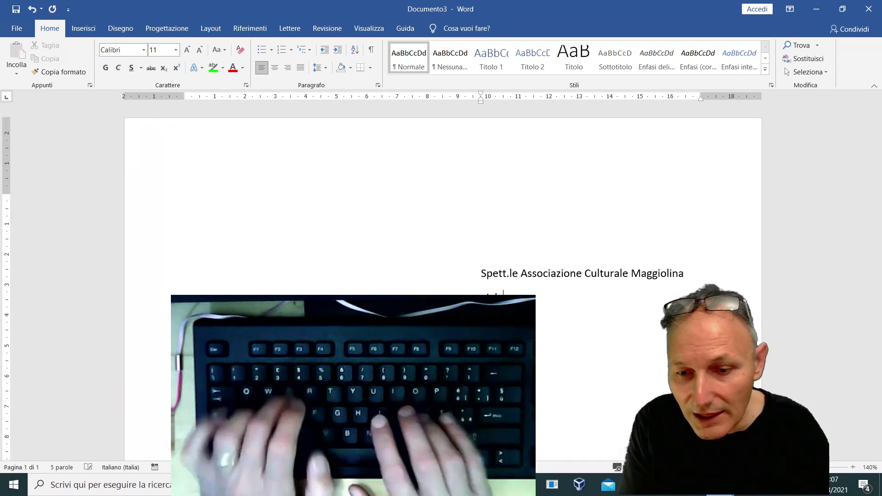
pyautogui.write('le G')
pyautogui.write('el')
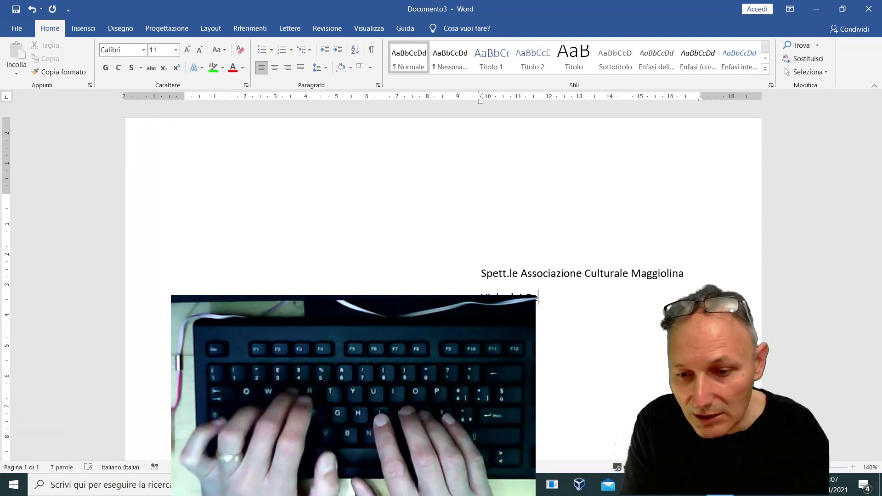
pyautogui.write('somini,')
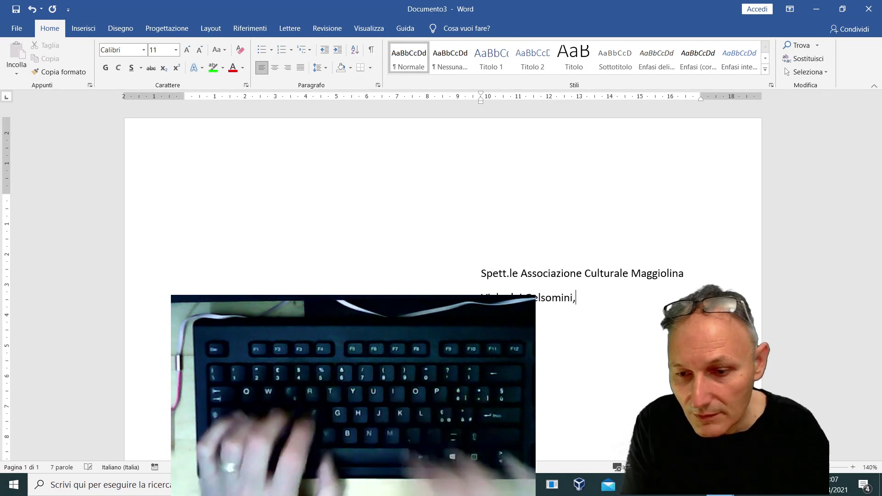
pyautogui.write(' 128/')
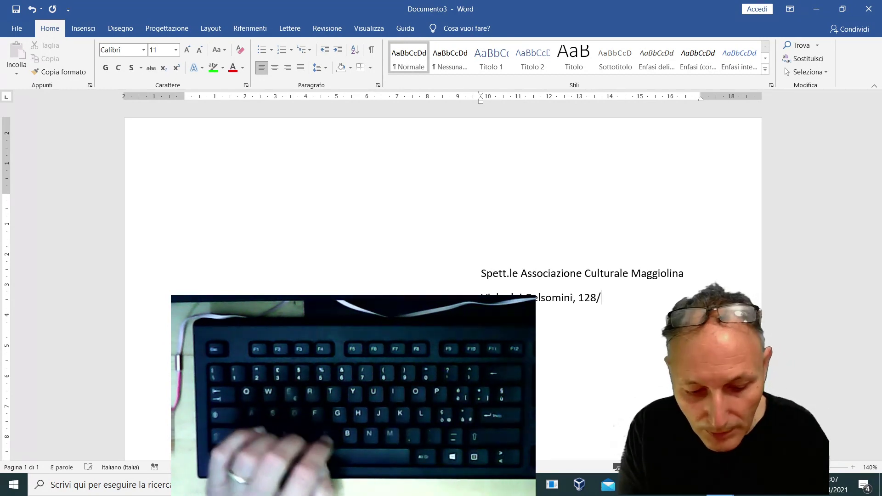
pyautogui.write('b')
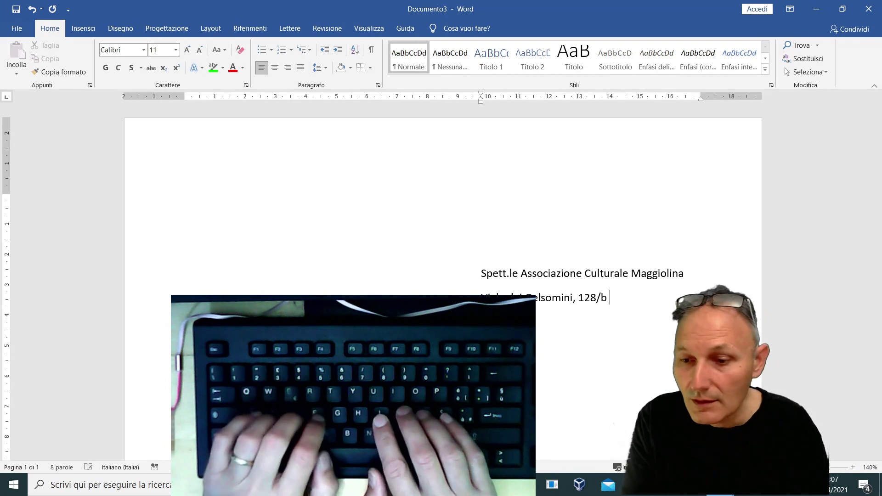
pyautogui.write(' Milano')
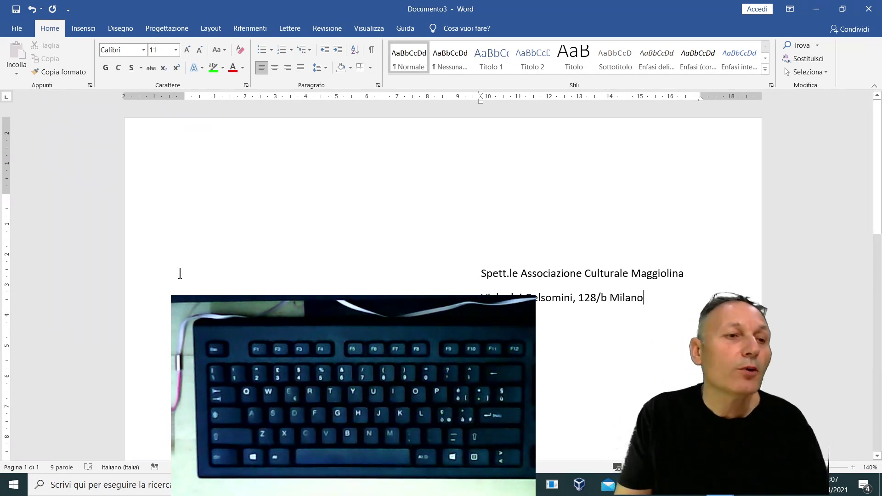
# Check the address page in the Stampa preview and print it.
pyautogui.click(17, 28)
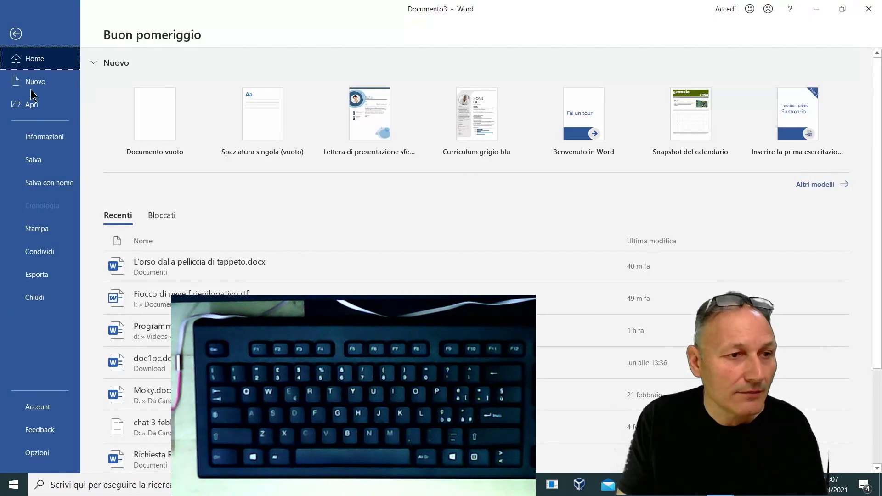
pyautogui.click(39, 230)
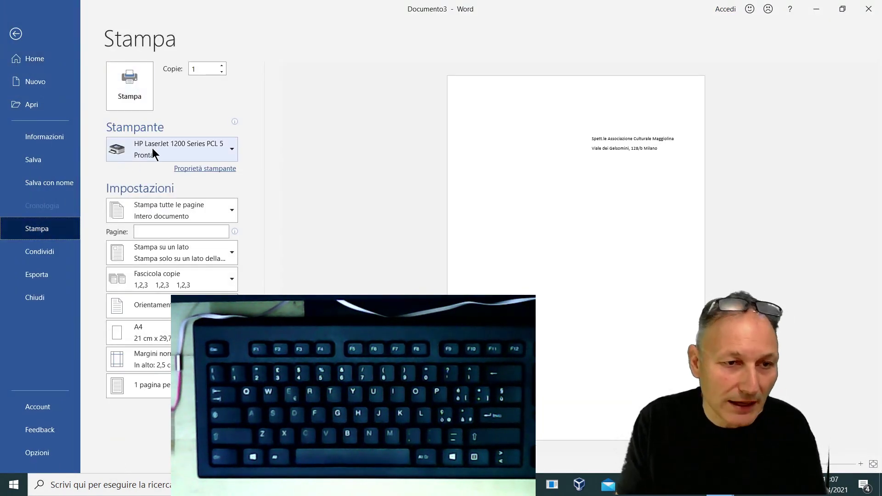
pyautogui.click(129, 95)
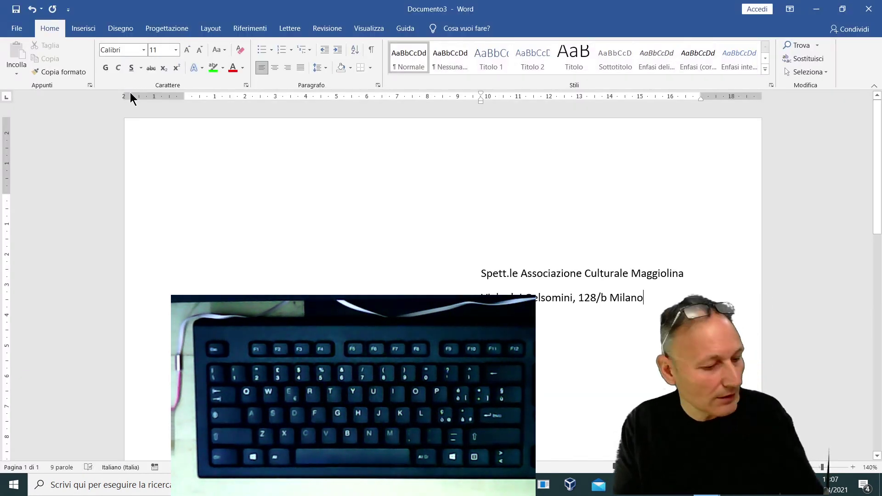